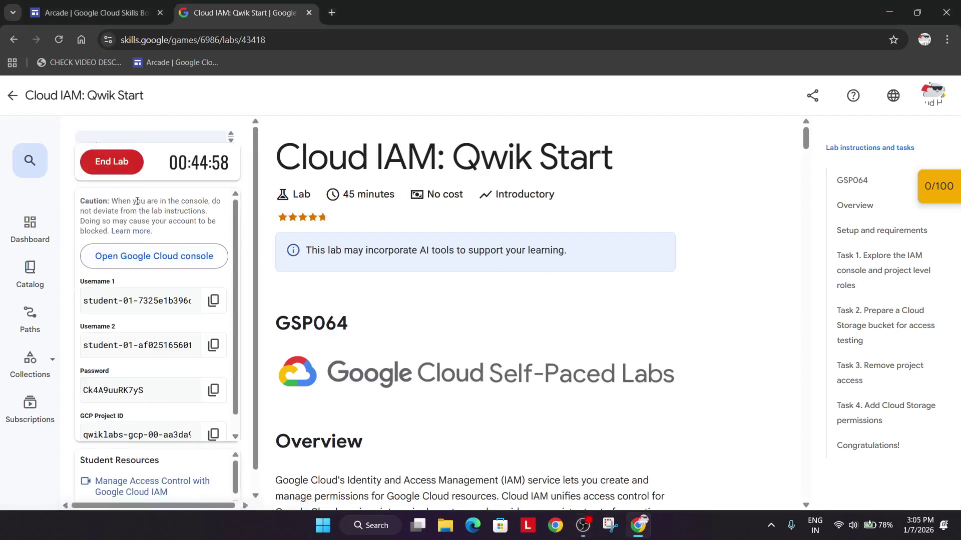
Step: Sign in with the lab student's email and copied password, then accept the new-account notice
{"action": "right_click", "coordinate": [121, 262]}
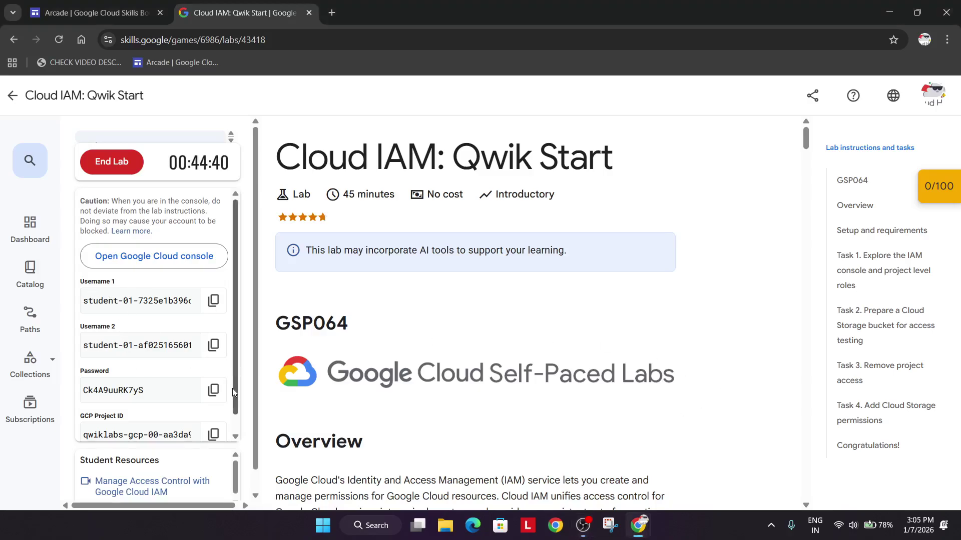
{"action": "left_click", "coordinate": [219, 394]}
{"action": "key", "text": "alt+Tab"}
{"action": "key", "text": "alt+Tab"}
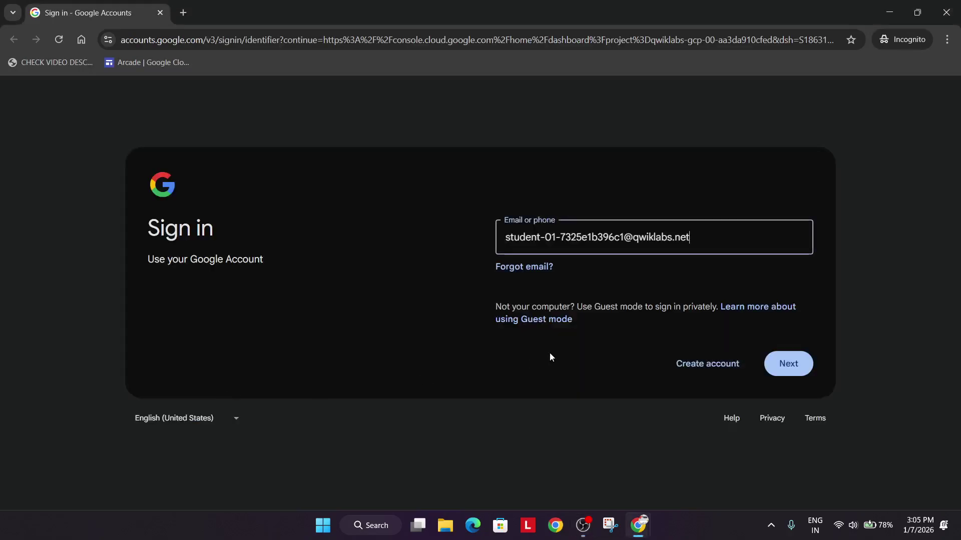
{"action": "key", "text": "alt+Tab"}
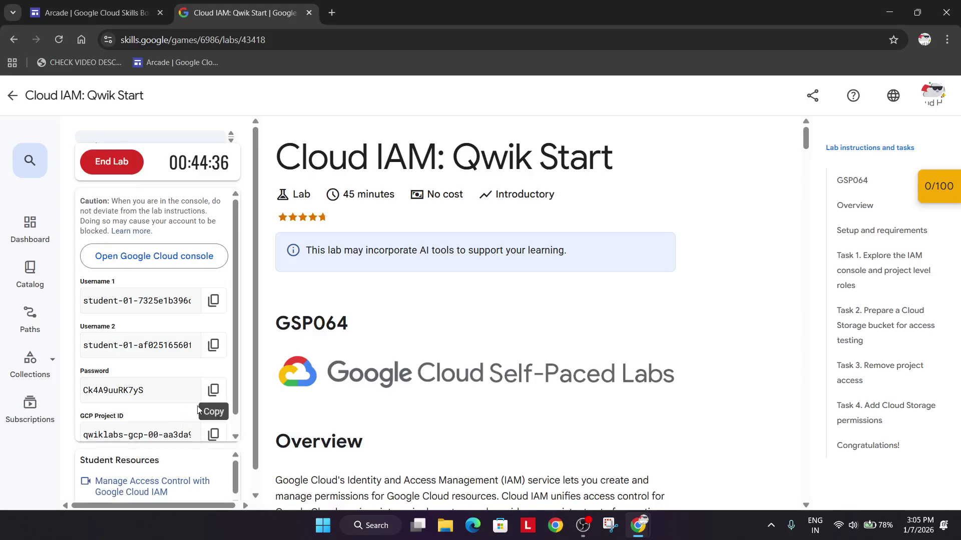
{"action": "key", "text": "alt+Tab"}
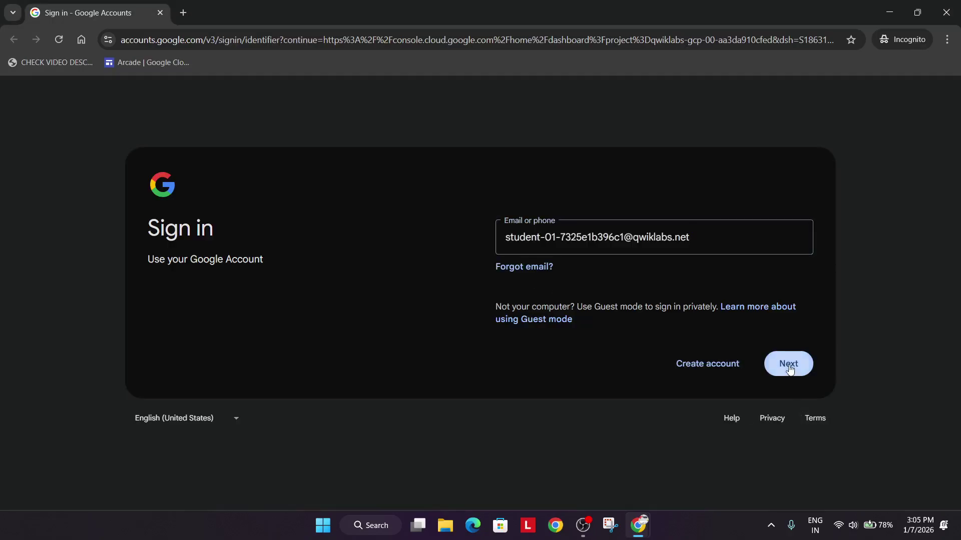
{"action": "left_click", "coordinate": [789, 365]}
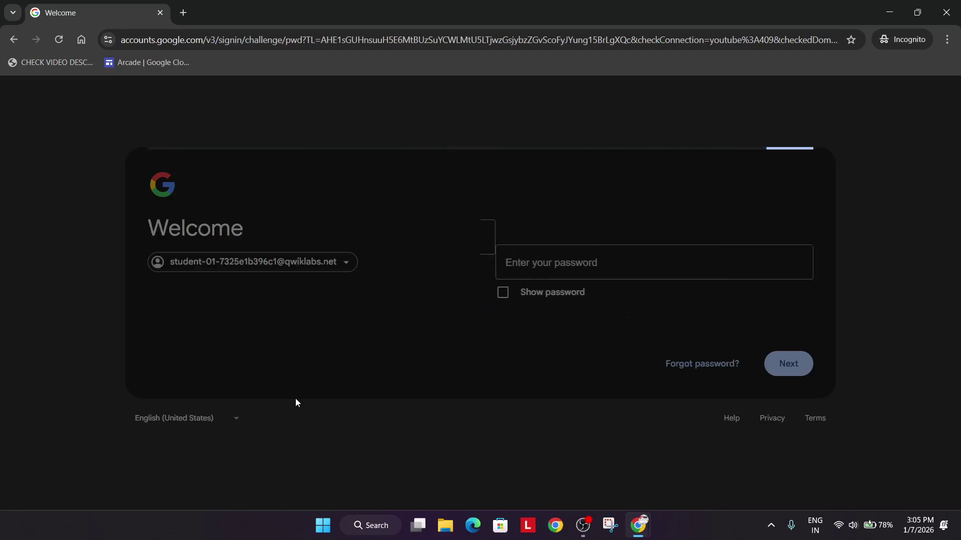
{"action": "left_click", "coordinate": [783, 369]}
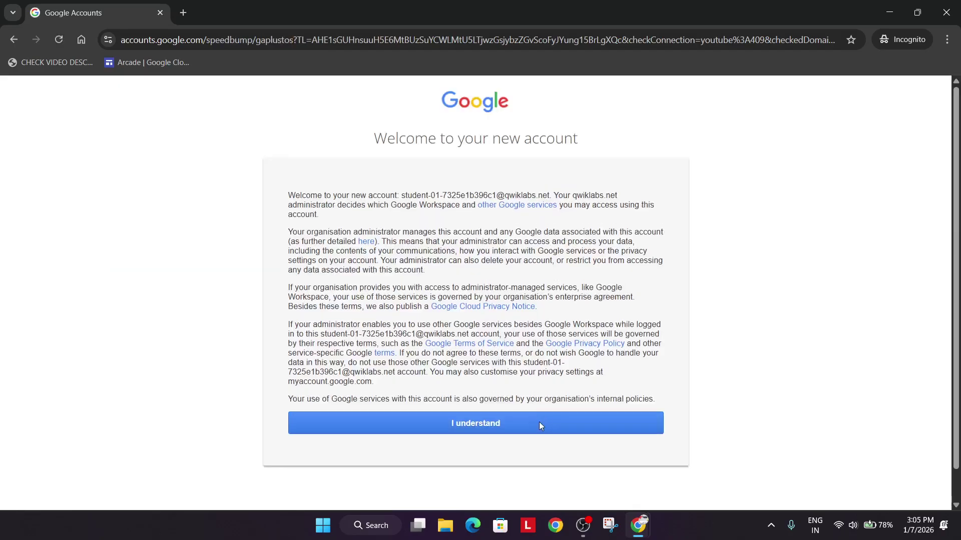
{"action": "left_click", "coordinate": [539, 423]}
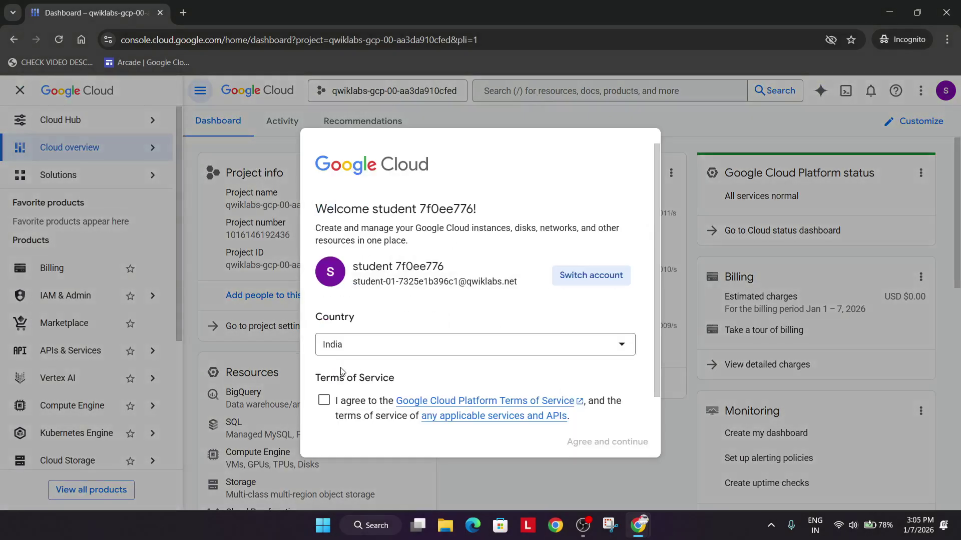
Step: Accept the console Terms of Service and go to Cloud Storage through product search
{"action": "left_click", "coordinate": [324, 400]}
{"action": "left_click", "coordinate": [619, 443]}
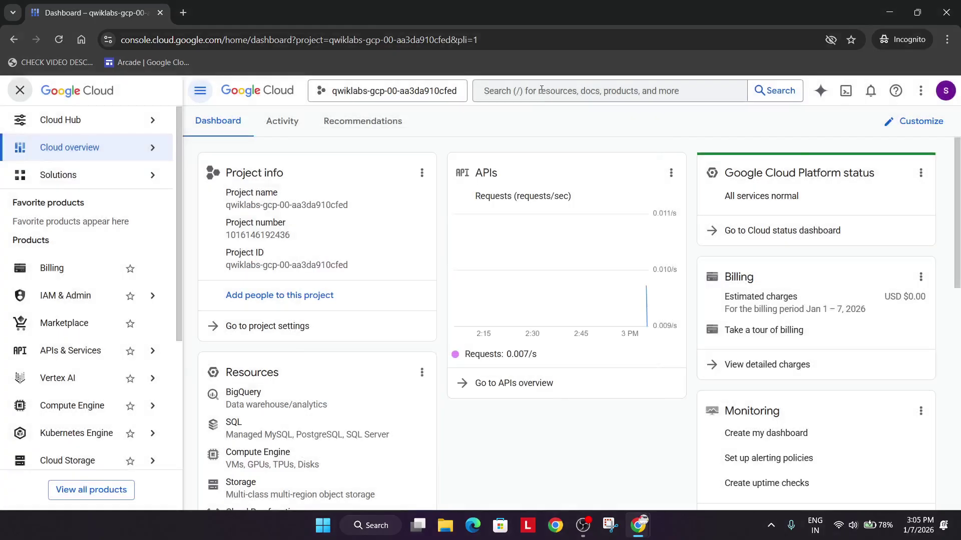
{"action": "left_click", "coordinate": [545, 88]}
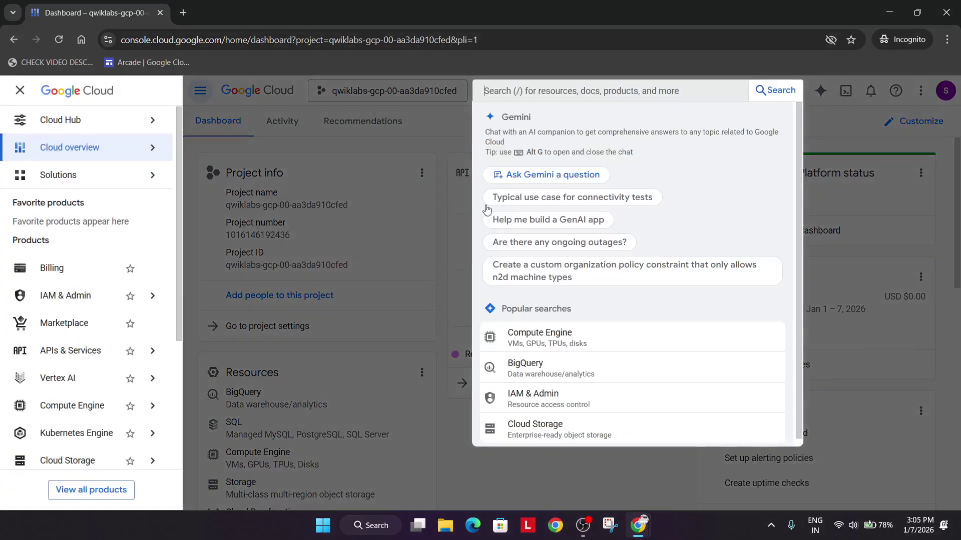
{"action": "left_click", "coordinate": [542, 434]}
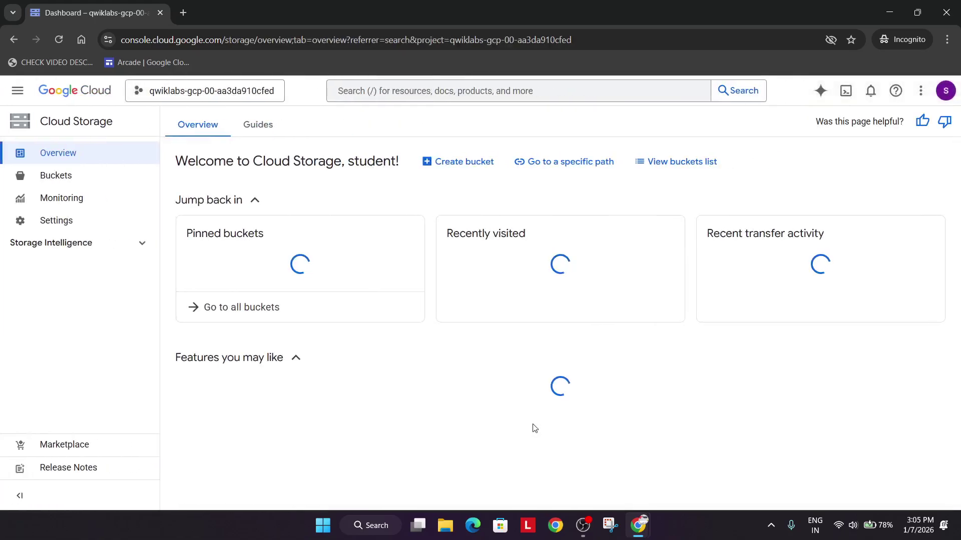
Step: Create bucket qwiklabs-gcp-00-aa3da910cfed from the copied project ID, keeping public access prevention enforced
{"action": "left_click", "coordinate": [460, 162]}
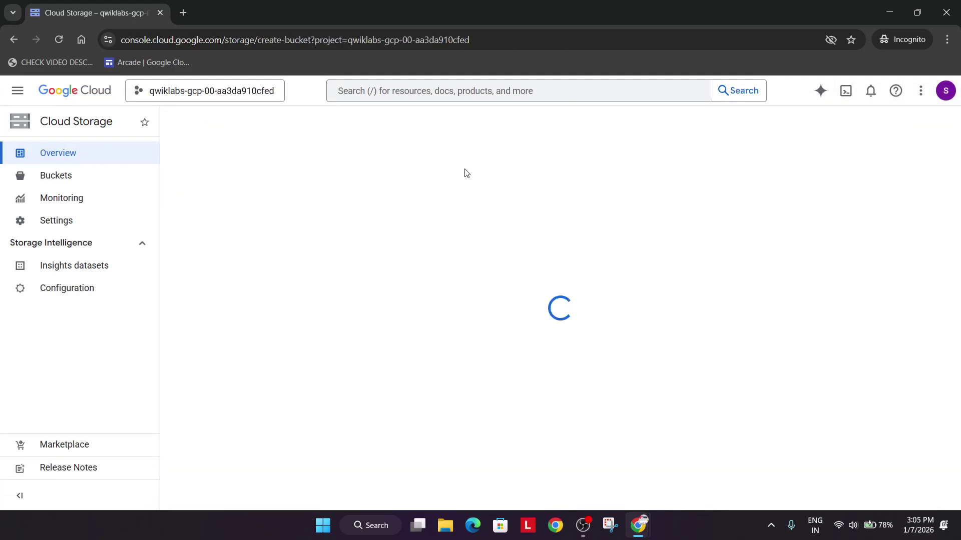
{"action": "key", "text": "alt+Tab"}
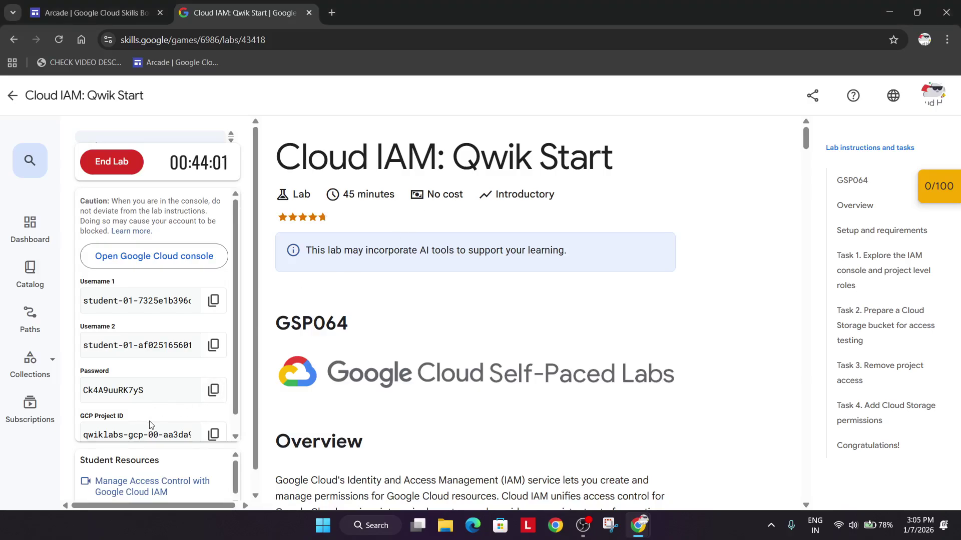
{"action": "left_click", "coordinate": [214, 435]}
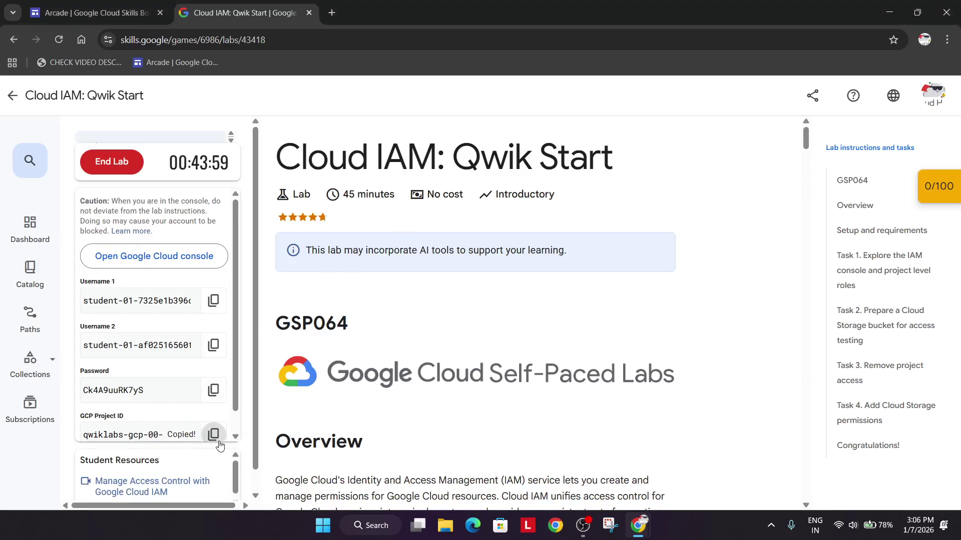
{"action": "key", "text": "alt+Tab"}
{"action": "left_click", "coordinate": [280, 217]}
{"action": "key", "text": "ctrl+v"}
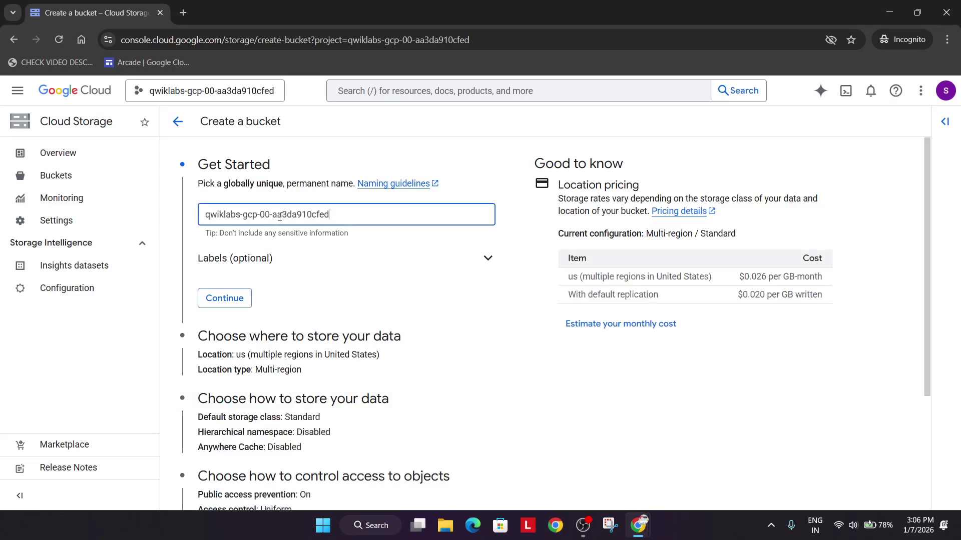
{"action": "scroll", "coordinate": [248, 352], "scroll_direction": "down", "scroll_amount": 2}
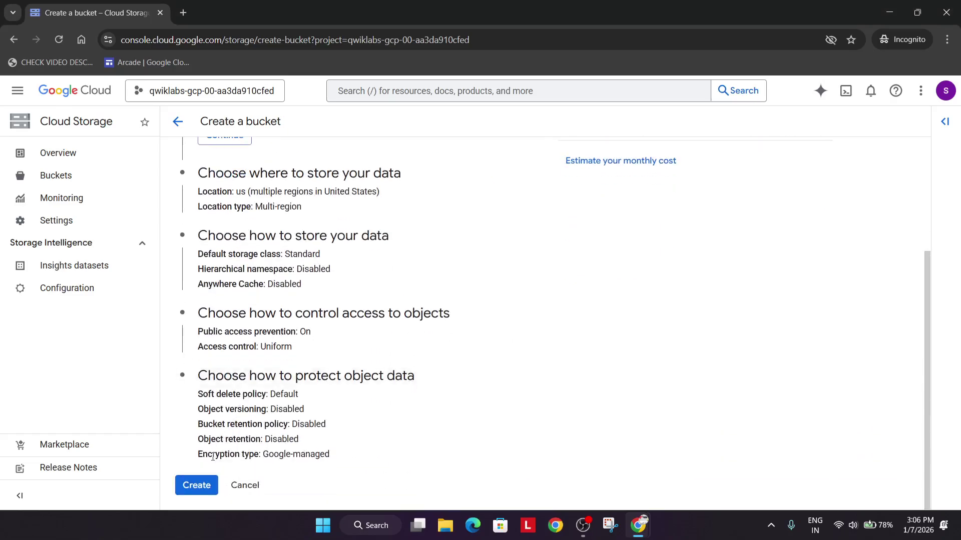
{"action": "left_click", "coordinate": [198, 485]}
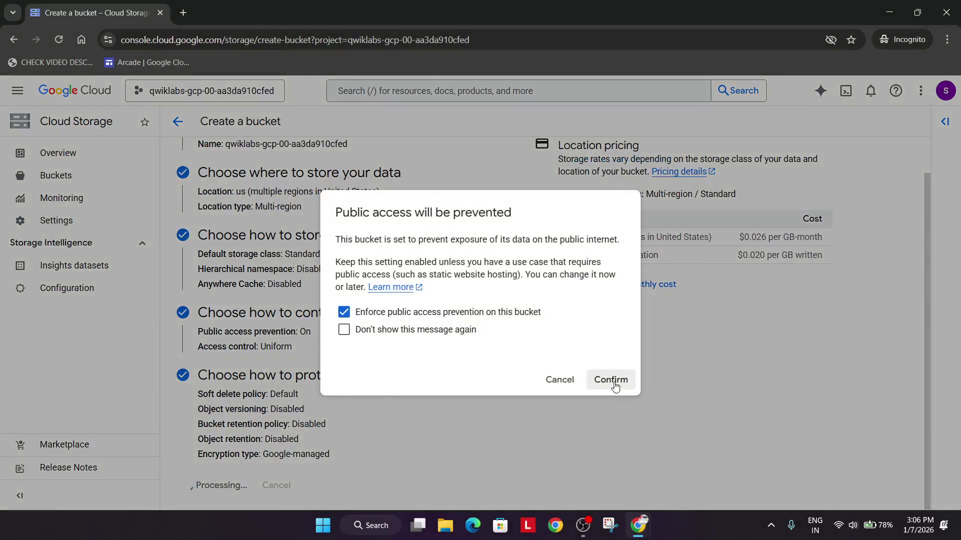
{"action": "left_click", "coordinate": [611, 379]}
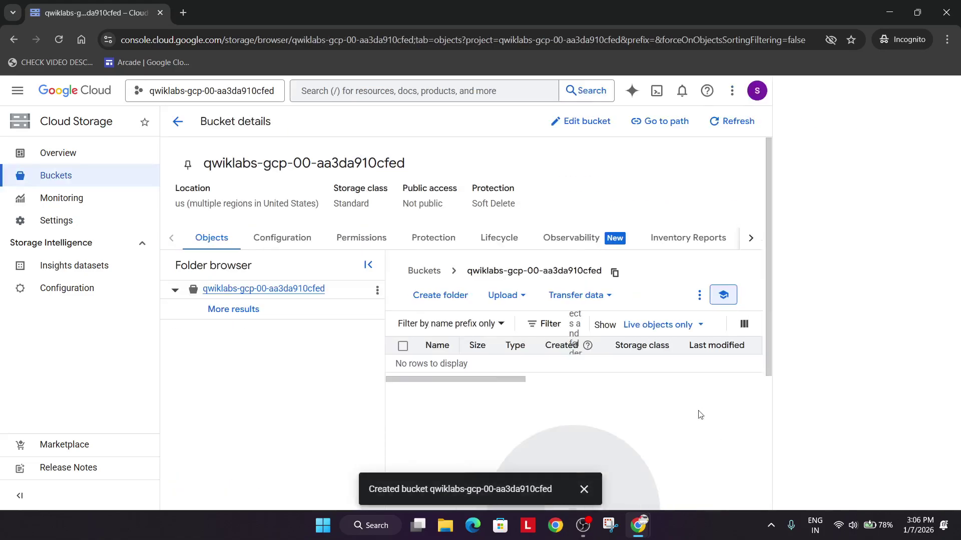
{"action": "left_click", "coordinate": [950, 95]}
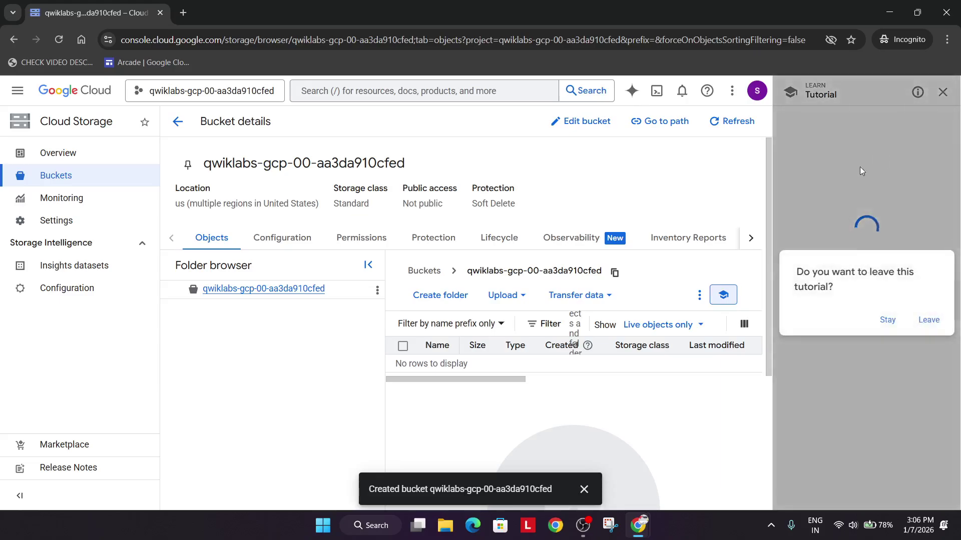
Step: Close the tutorial panel, check the bucket's Upload options, and bring up a new incognito tab
{"action": "left_click", "coordinate": [928, 321]}
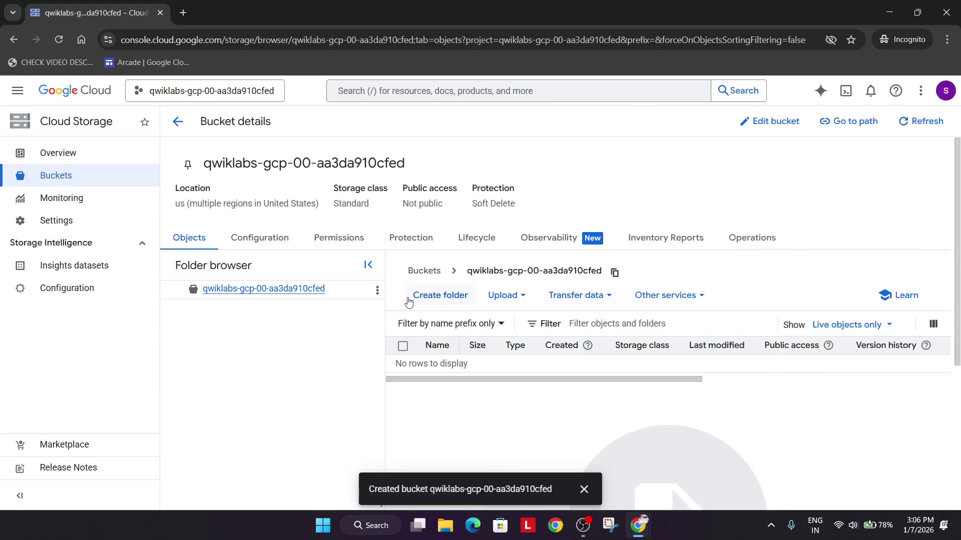
{"action": "left_click", "coordinate": [501, 305]}
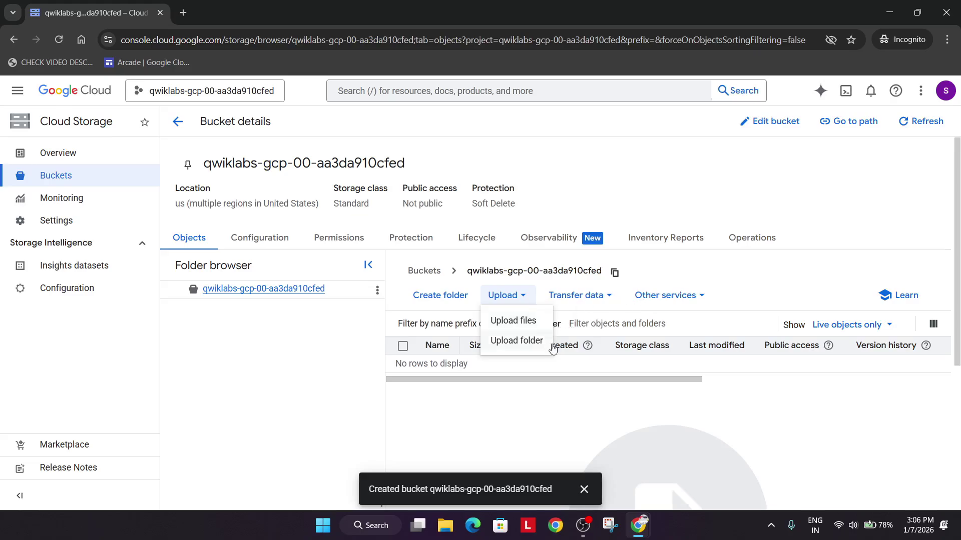
{"action": "left_click", "coordinate": [583, 492]}
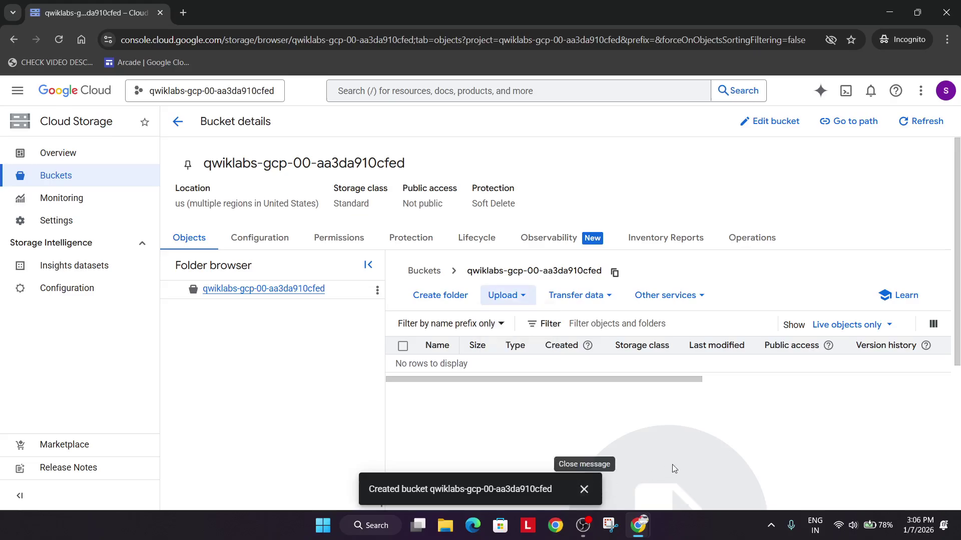
{"action": "left_click", "coordinate": [585, 530]}
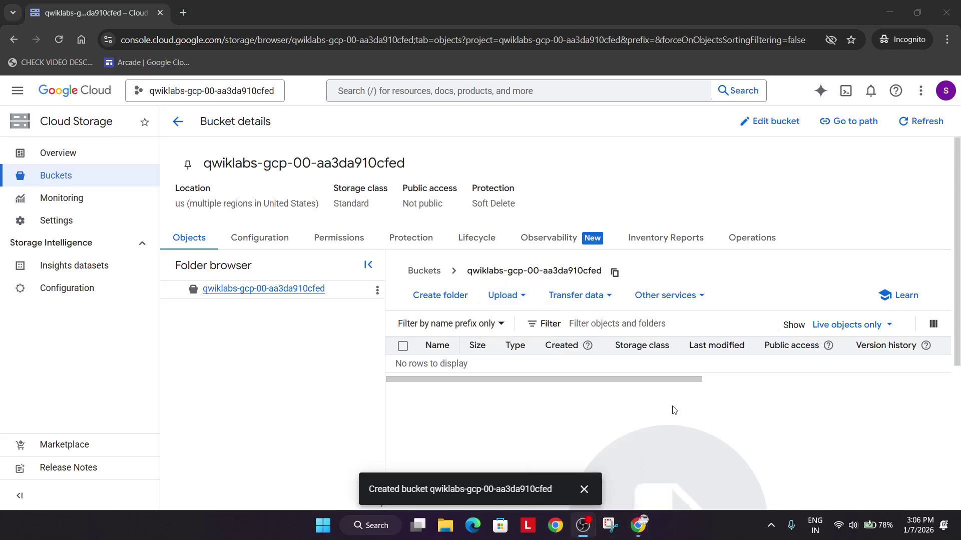
Step: Search Google for 'imag' and save the first overview image to Downloads as download (1).jpg
{"action": "left_click", "coordinate": [214, 4]}
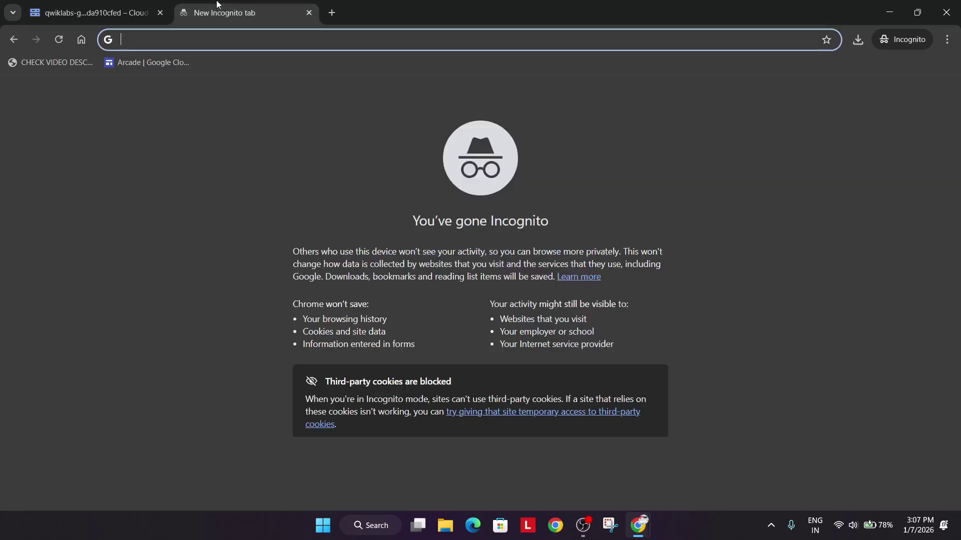
{"action": "type", "text": "imag"}
{"action": "key", "text": "Return"}
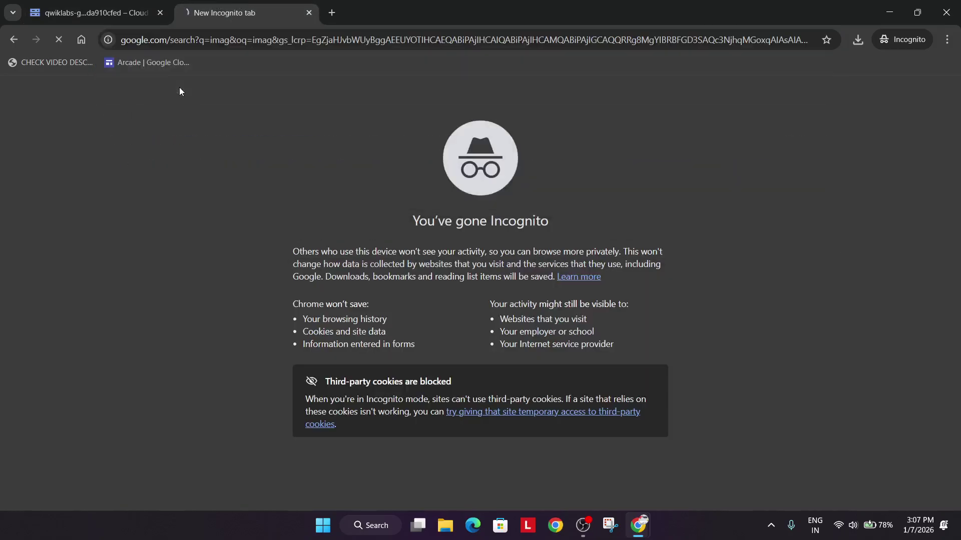
{"action": "right_click", "coordinate": [188, 325]}
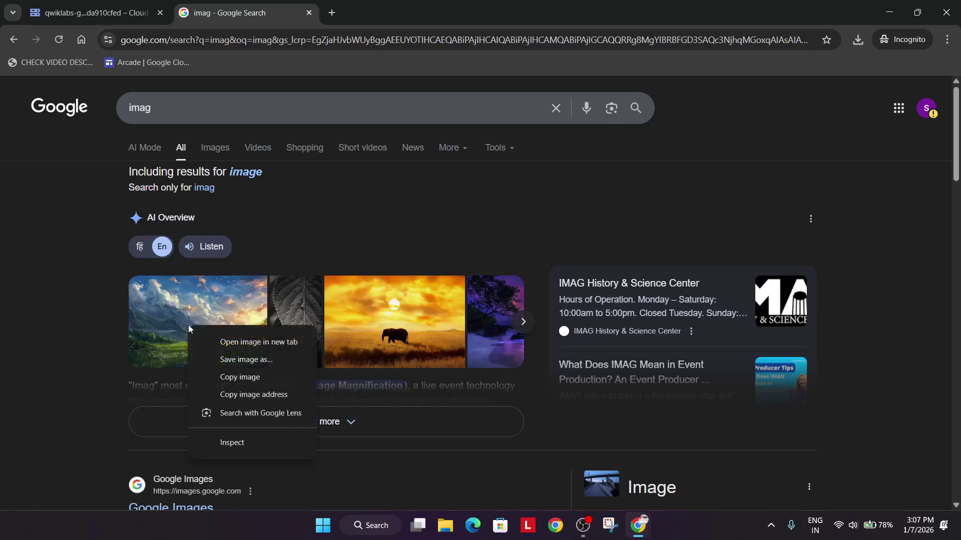
{"action": "left_click", "coordinate": [208, 360]}
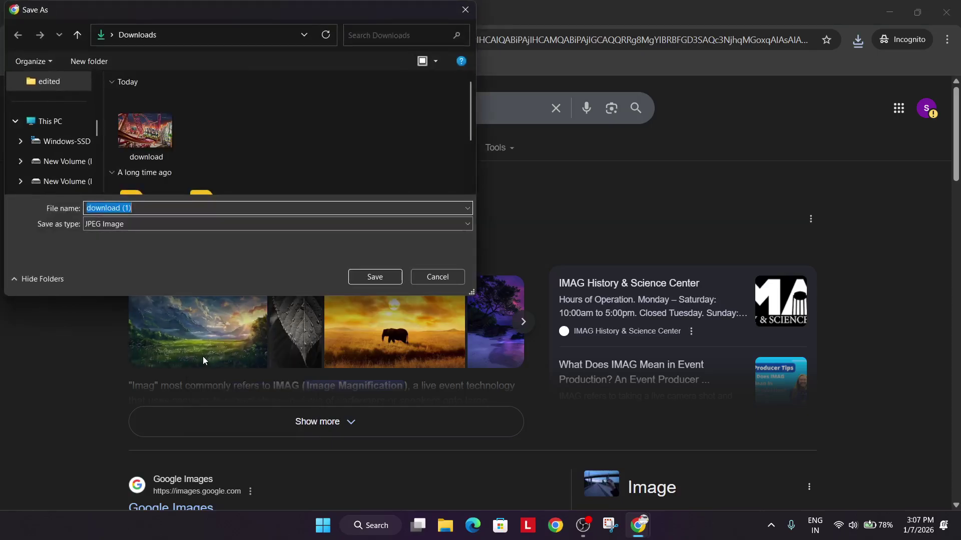
{"action": "left_click", "coordinate": [376, 279]}
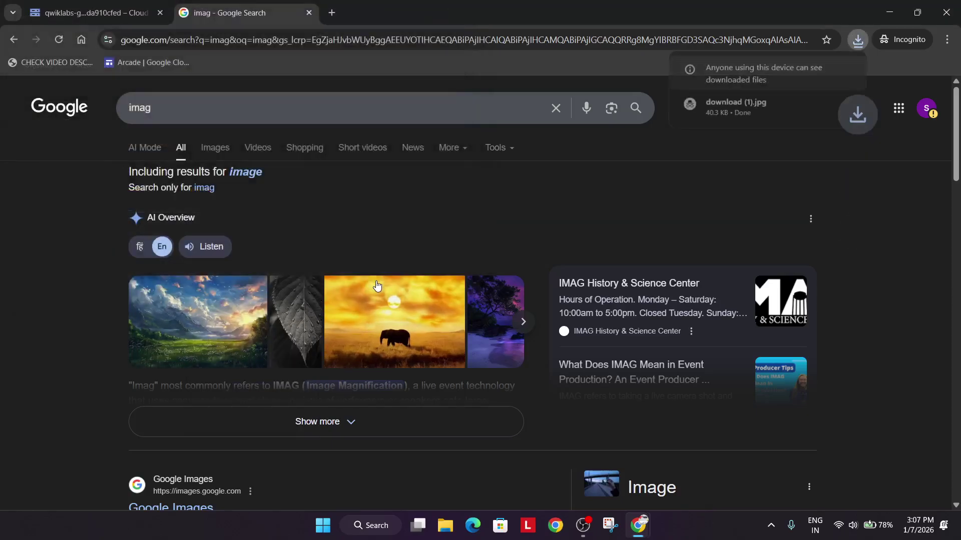
Step: Upload download.jpg into the bucket by dragging it from the recent downloads list
{"action": "left_click", "coordinate": [144, 7]}
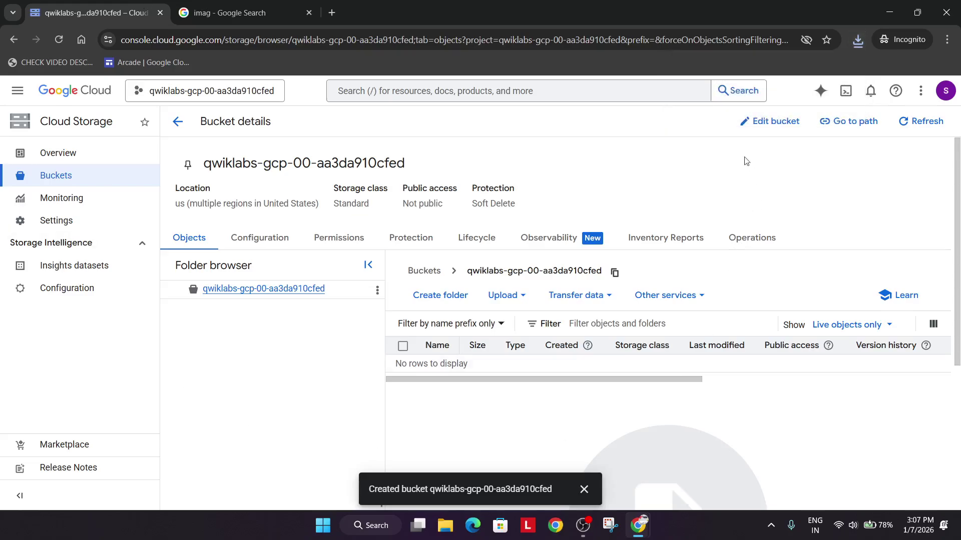
{"action": "left_click", "coordinate": [857, 39]}
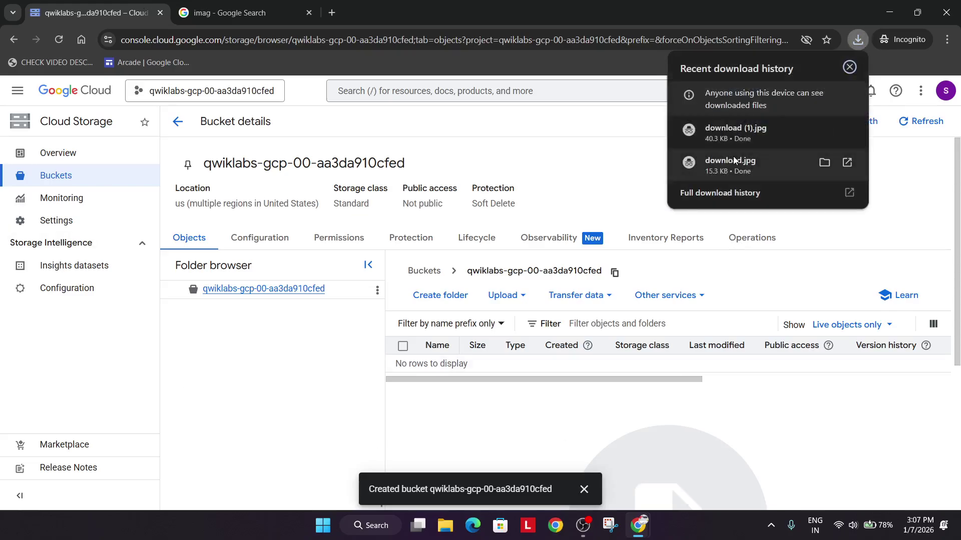
{"action": "left_click_drag", "start_coordinate": [734, 157], "coordinate": [517, 376]}
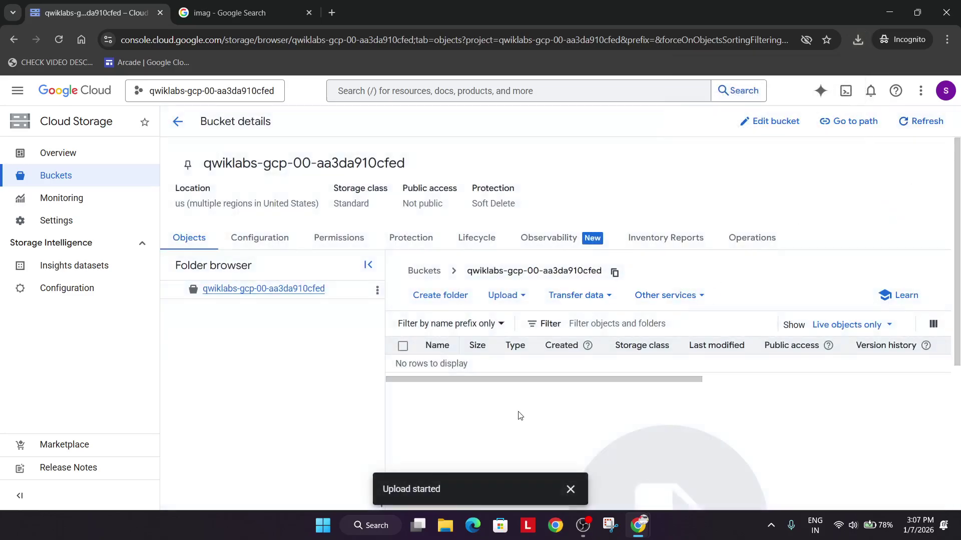
{"action": "scroll", "coordinate": [575, 416], "scroll_direction": "down", "scroll_amount": 3}
{"action": "left_click", "coordinate": [571, 489]}
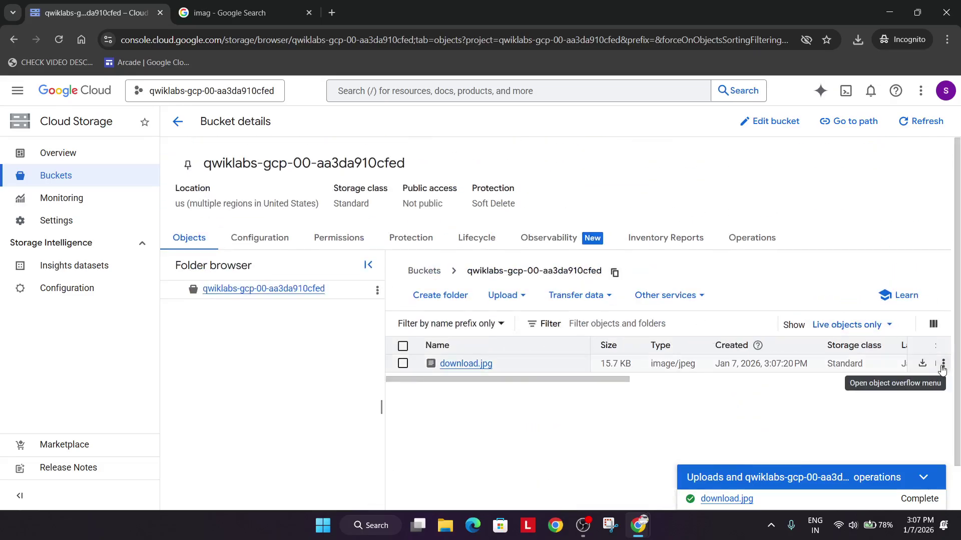
Step: Start renaming download.jpg from its actions menu, then switch to the lab instructions
{"action": "left_click", "coordinate": [943, 363]}
{"action": "left_click", "coordinate": [828, 298]}
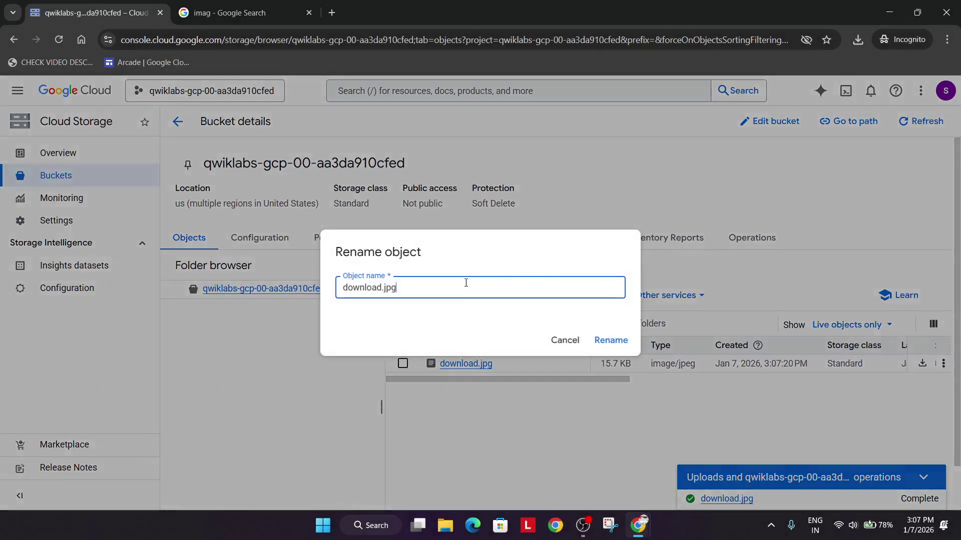
{"action": "key", "text": "alt+Tab"}
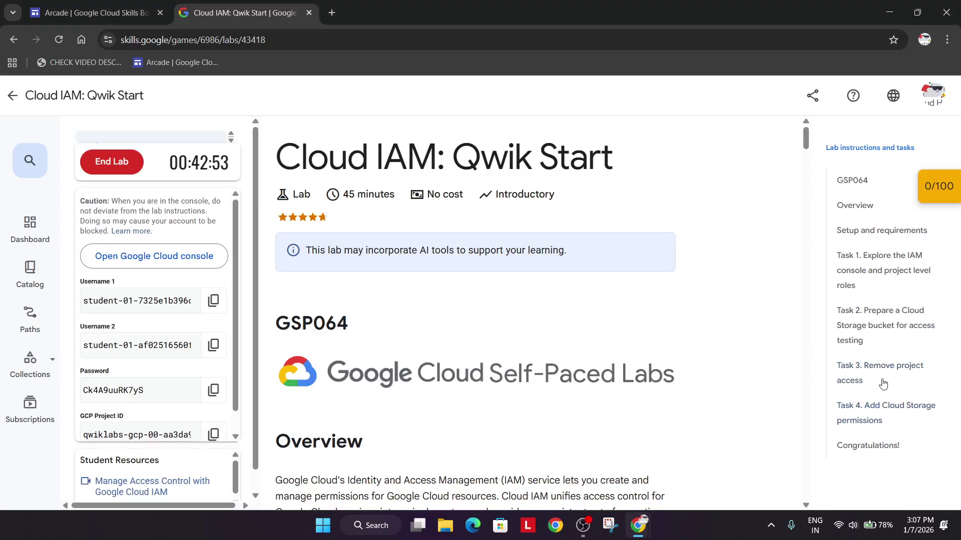
Step: Rename the uploaded object to sample.txt using the name copied from Task 2
{"action": "left_click", "coordinate": [879, 326]}
{"action": "scroll", "coordinate": [368, 263], "scroll_direction": "down", "scroll_amount": 2}
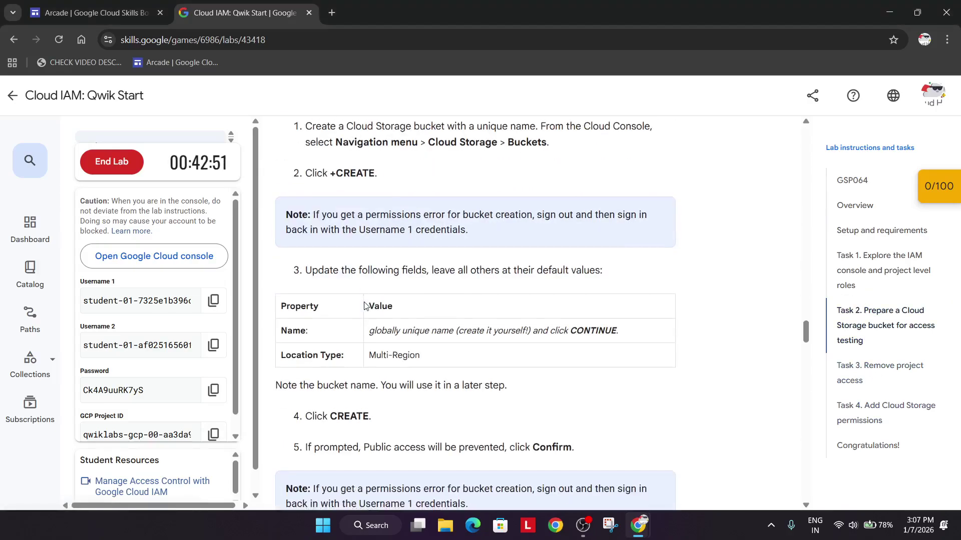
{"action": "scroll", "coordinate": [366, 306], "scroll_direction": "down", "scroll_amount": 2}
{"action": "scroll", "coordinate": [375, 300], "scroll_direction": "down", "scroll_amount": 3}
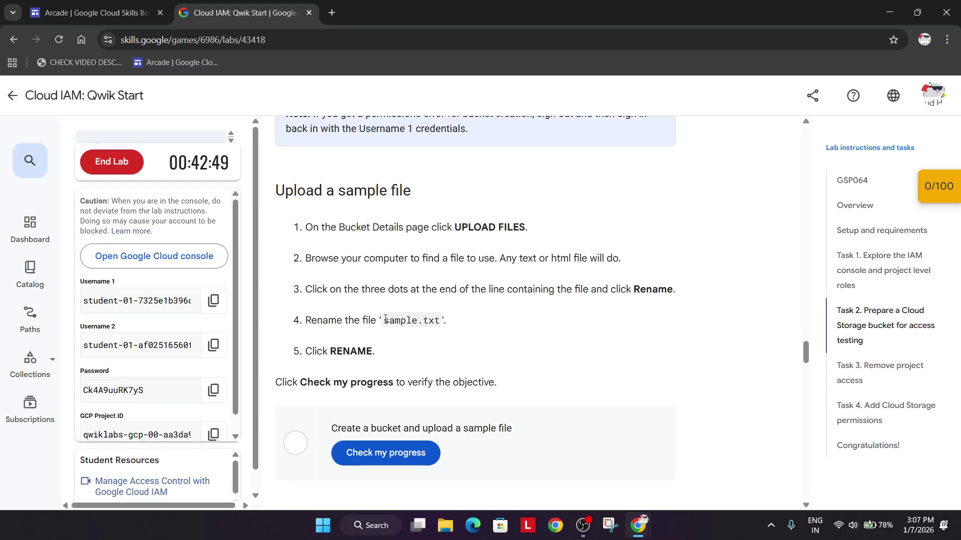
{"action": "left_click_drag", "start_coordinate": [386, 318], "coordinate": [426, 322]}
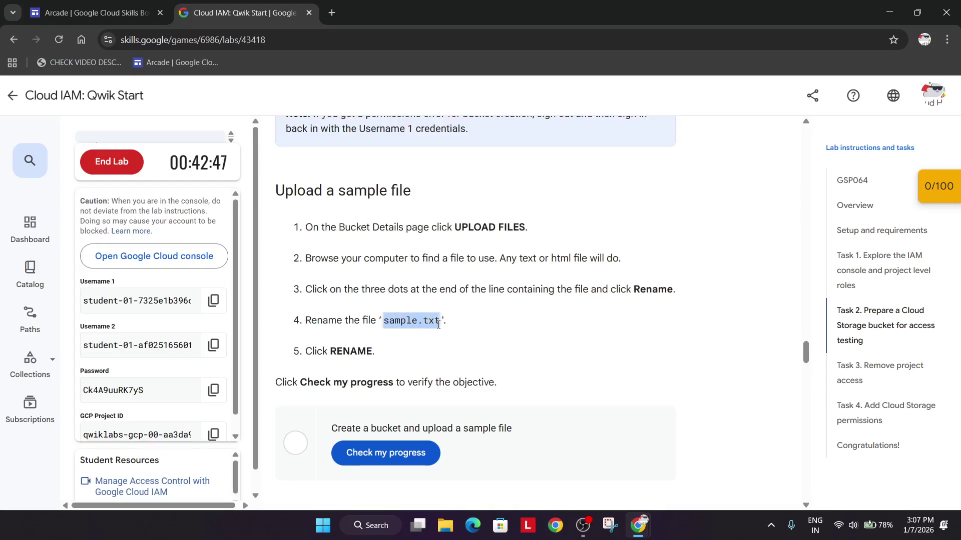
{"action": "key", "text": "alt+Tab"}
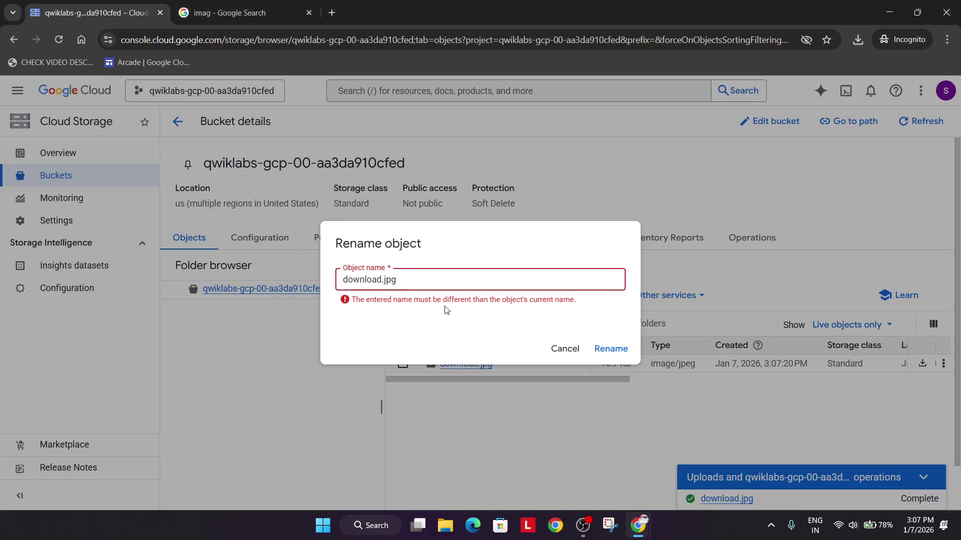
{"action": "key", "text": "ctrl+a"}
{"action": "type", "text": "sample.txt"}
{"action": "left_click", "coordinate": [614, 343]}
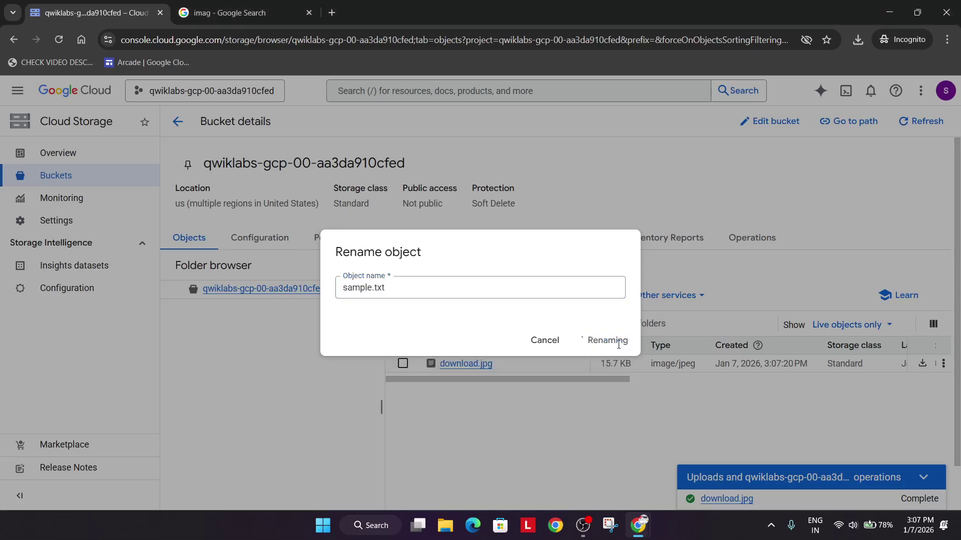
Step: Check progress on the bucket-and-upload task and copy the Username 2 console instruction
{"action": "key", "text": "alt+Tab"}
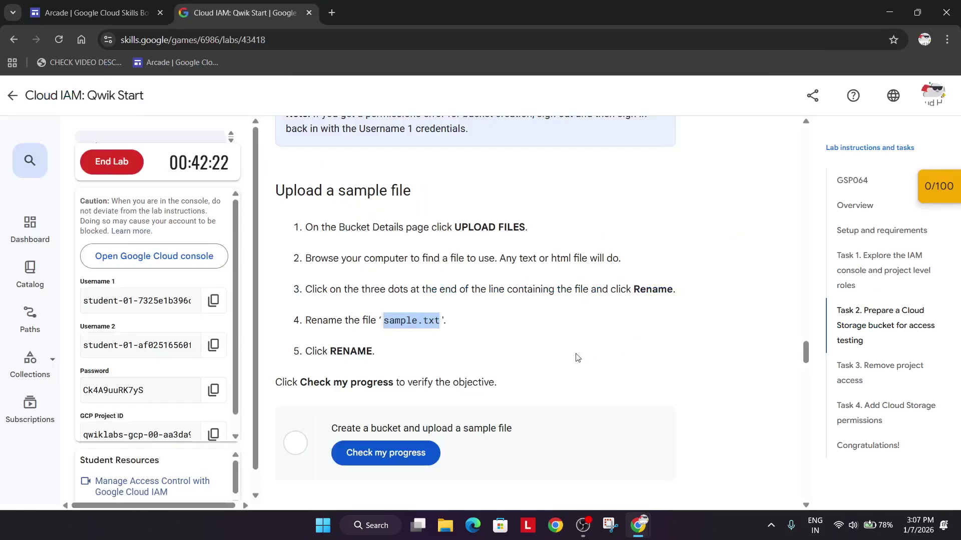
{"action": "scroll", "coordinate": [391, 400], "scroll_direction": "down", "scroll_amount": 2}
{"action": "left_click", "coordinate": [408, 336]}
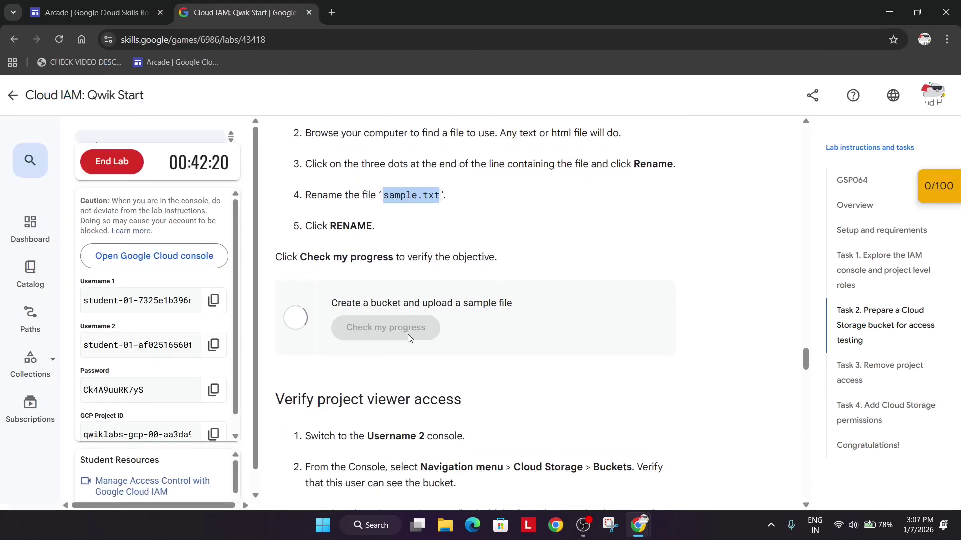
{"action": "scroll", "coordinate": [409, 334], "scroll_direction": "down", "scroll_amount": 2}
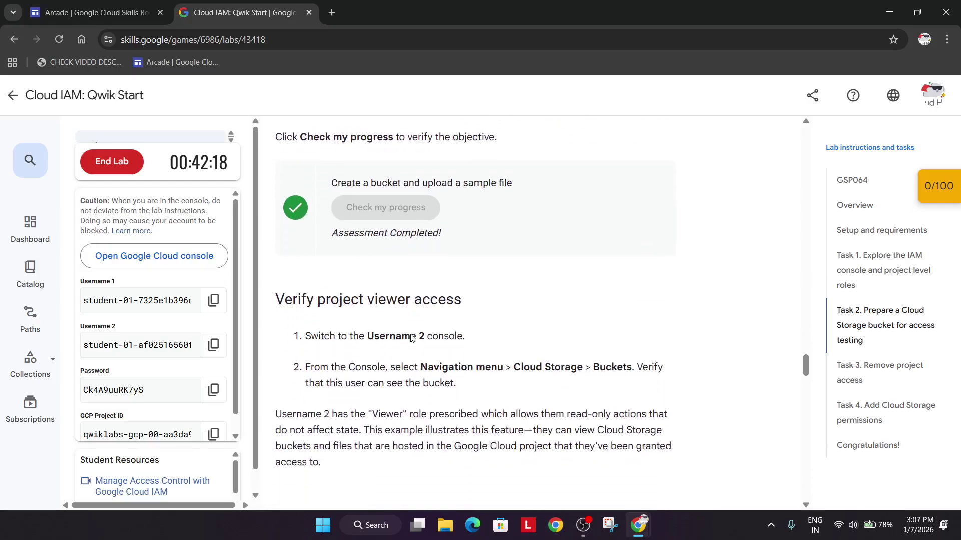
{"action": "left_click_drag", "start_coordinate": [362, 326], "coordinate": [515, 339]}
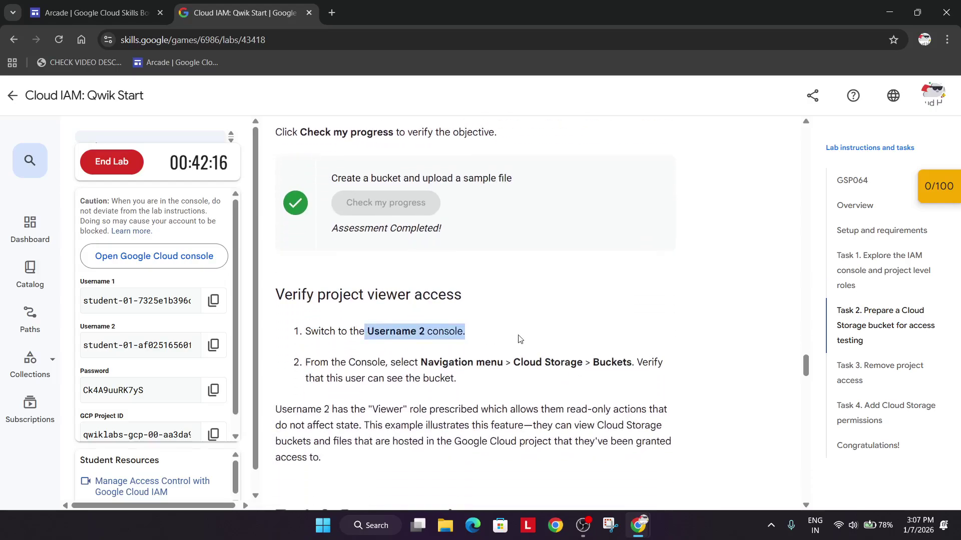
{"action": "key", "text": "alt+Tab"}
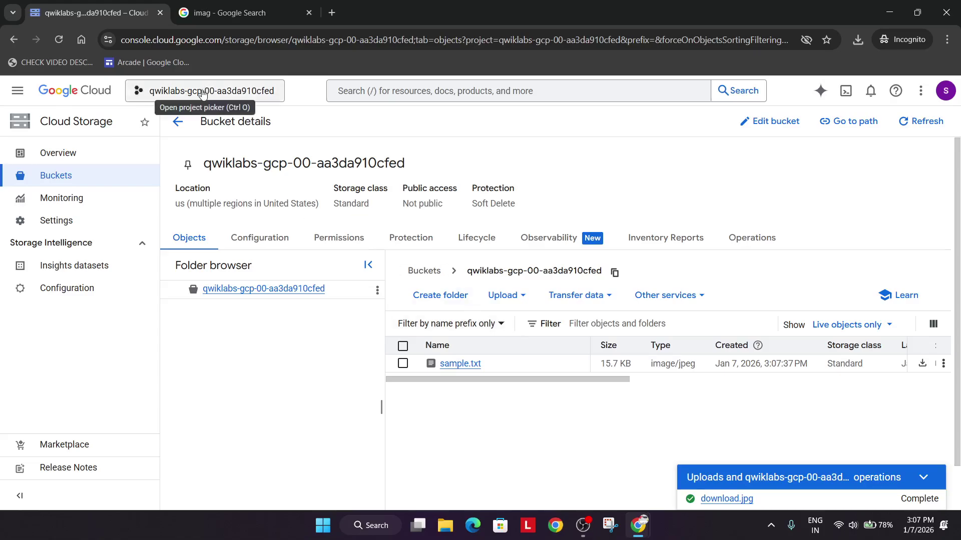
Step: Browse the All and Recent project lists to confirm the lab project
{"action": "left_click", "coordinate": [205, 94]}
{"action": "left_click", "coordinate": [354, 195]}
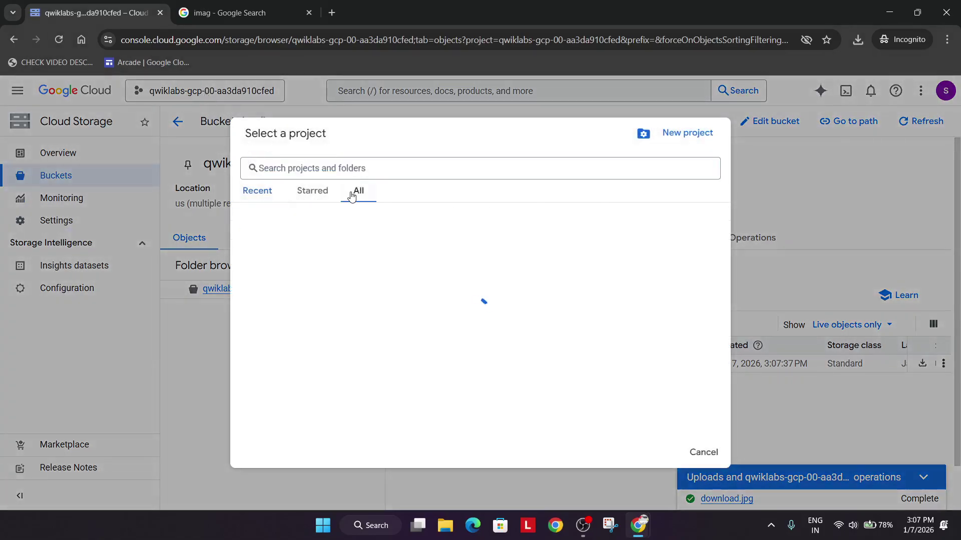
{"action": "left_click", "coordinate": [263, 197]}
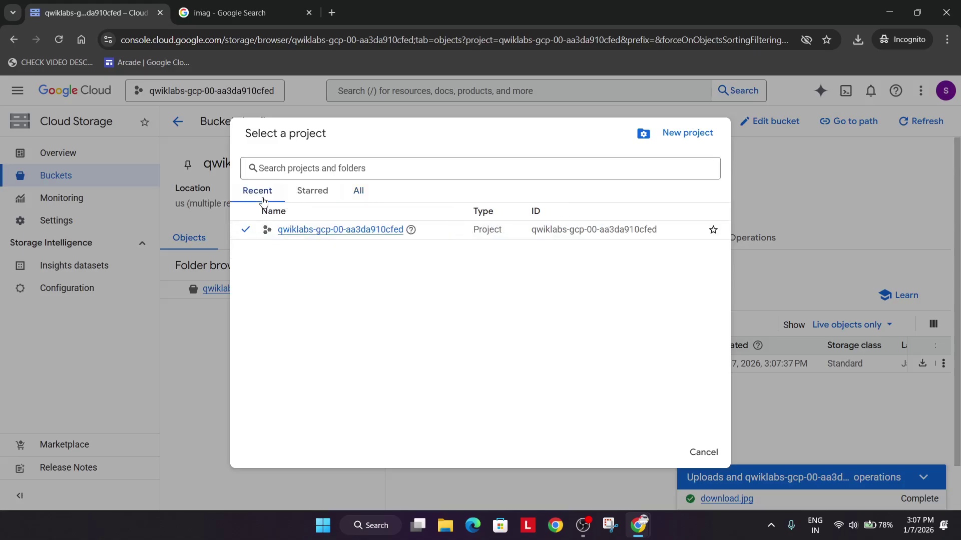
{"action": "key", "text": "alt+Tab"}
{"action": "scroll", "coordinate": [324, 359], "scroll_direction": "down", "scroll_amount": 1}
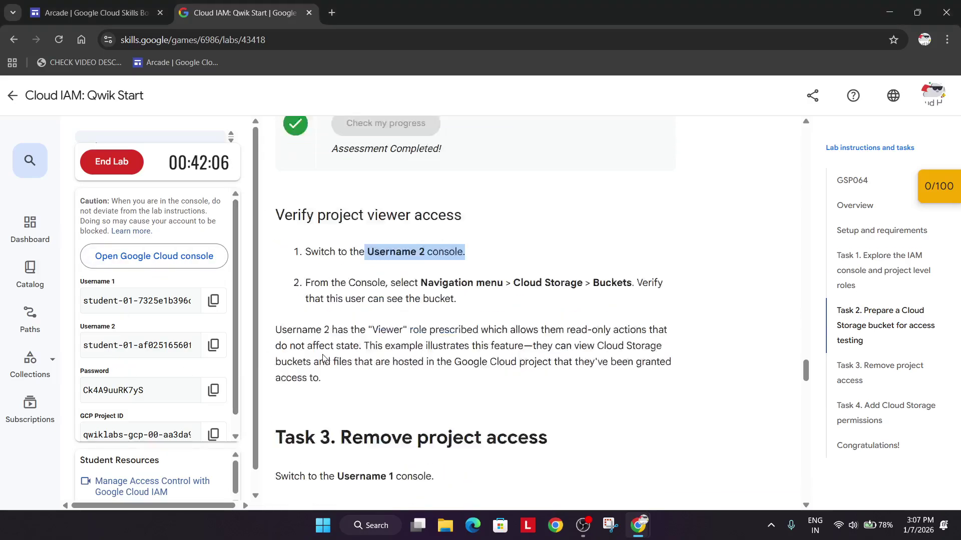
{"action": "scroll", "coordinate": [324, 360], "scroll_direction": "down", "scroll_amount": 1}
{"action": "scroll", "coordinate": [324, 360], "scroll_direction": "down", "scroll_amount": 3}
{"action": "scroll", "coordinate": [324, 355], "scroll_direction": "down", "scroll_amount": 1}
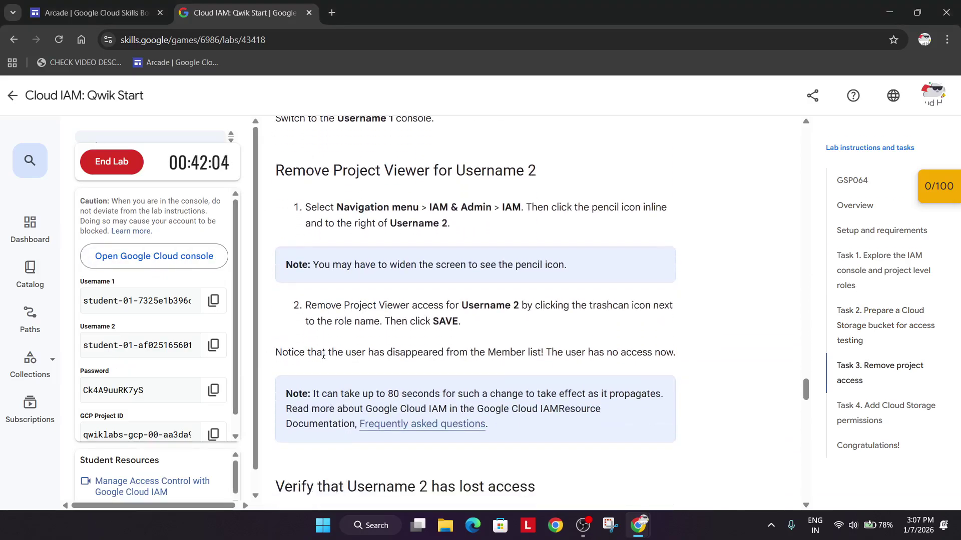
{"action": "scroll", "coordinate": [324, 354], "scroll_direction": "up", "scroll_amount": 3}
{"action": "scroll", "coordinate": [336, 256], "scroll_direction": "up", "scroll_amount": 2}
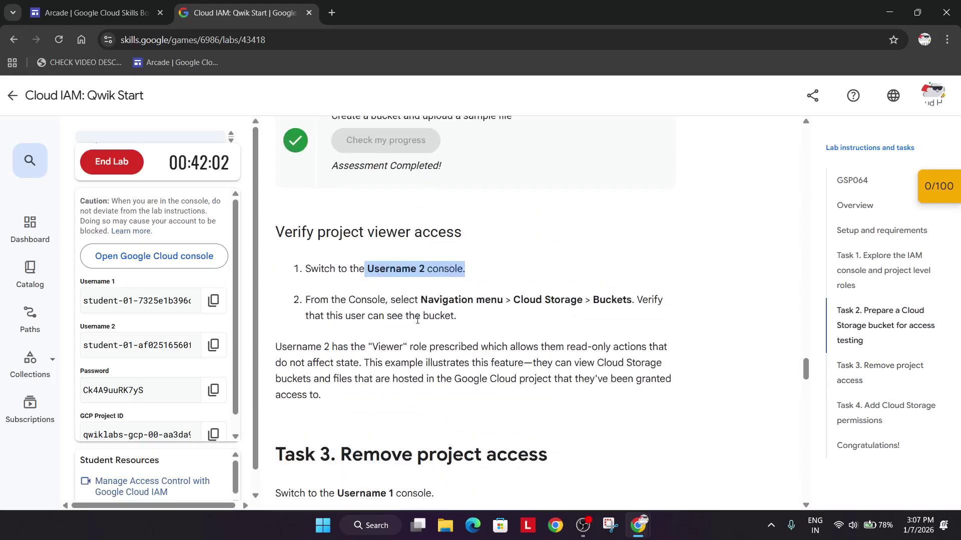
{"action": "scroll", "coordinate": [417, 320], "scroll_direction": "down", "scroll_amount": 2}
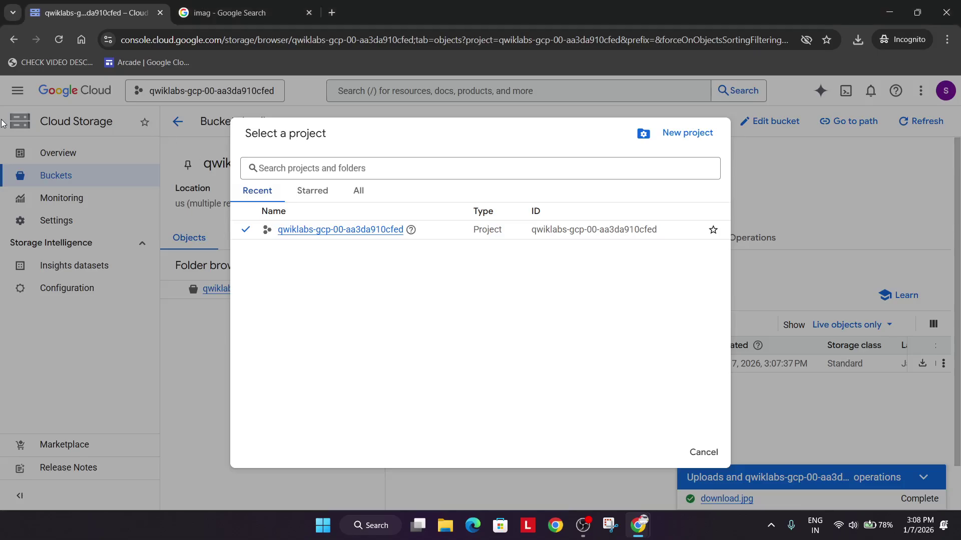
Step: Go to IAM & Admin permissions and copy Username 2's sign-in name from the lab panel
{"action": "left_click", "coordinate": [3, 122]}
{"action": "left_click", "coordinate": [17, 90]}
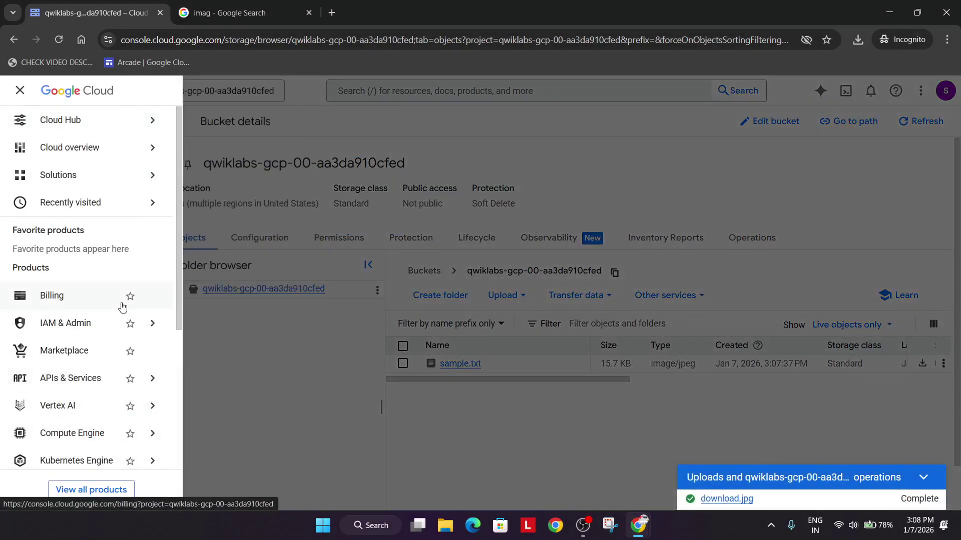
{"action": "mouse_move", "coordinate": [68, 323]}
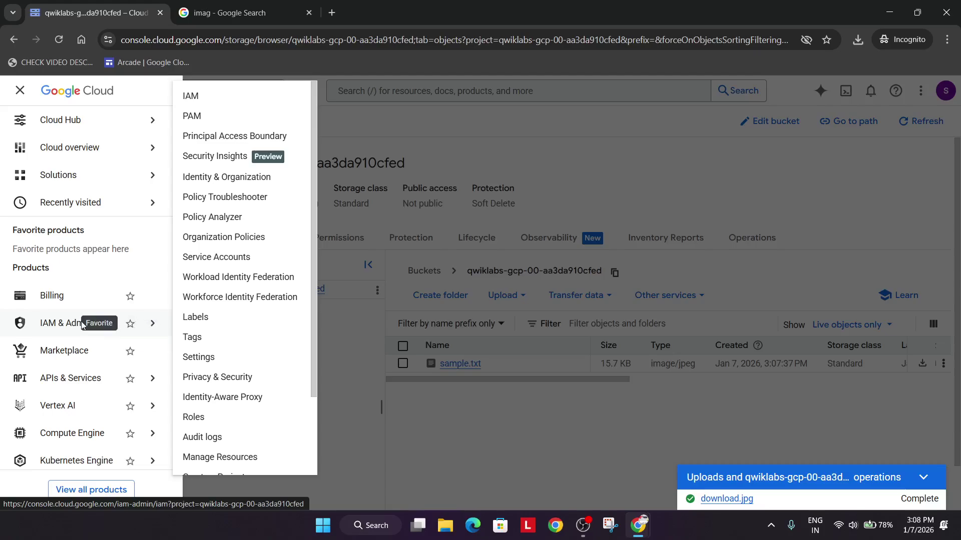
{"action": "left_click", "coordinate": [81, 323]}
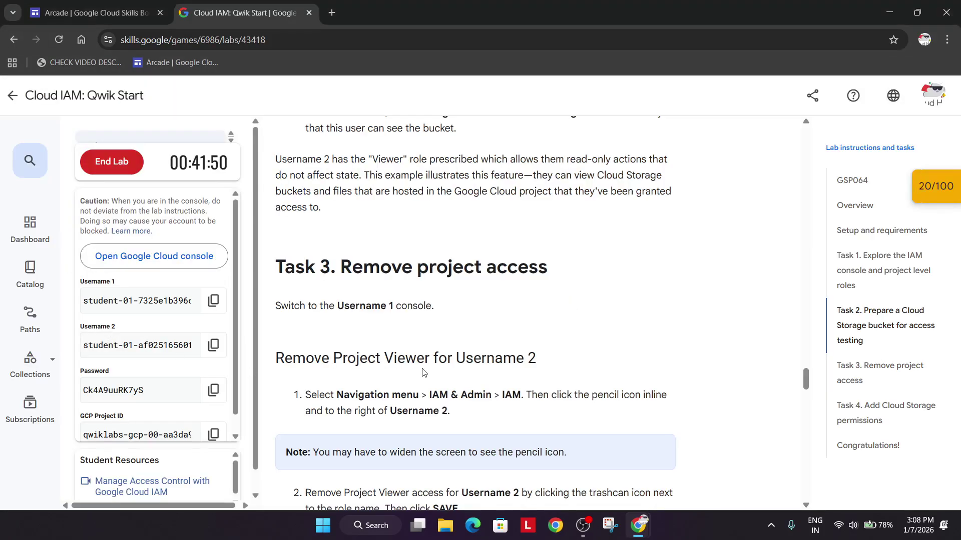
{"action": "left_click", "coordinate": [213, 347]}
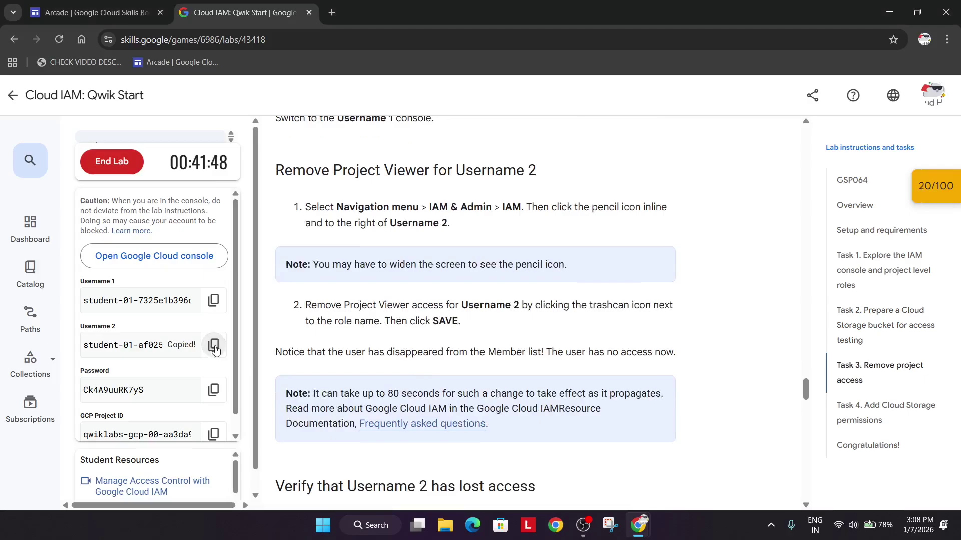
{"action": "key", "text": "alt+Tab"}
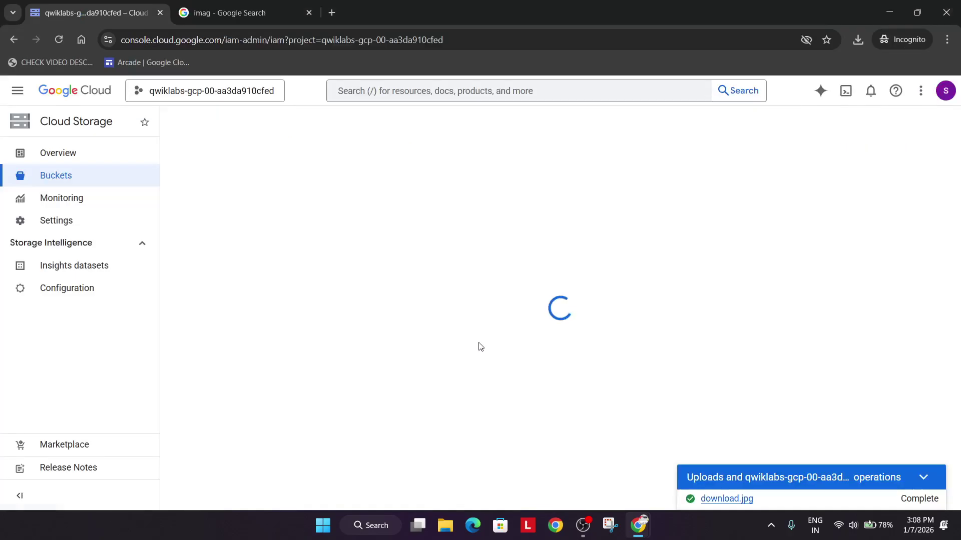
Step: Filter IAM principals to Username 2 and remove its Viewer access to the project
{"action": "left_click", "coordinate": [345, 357]}
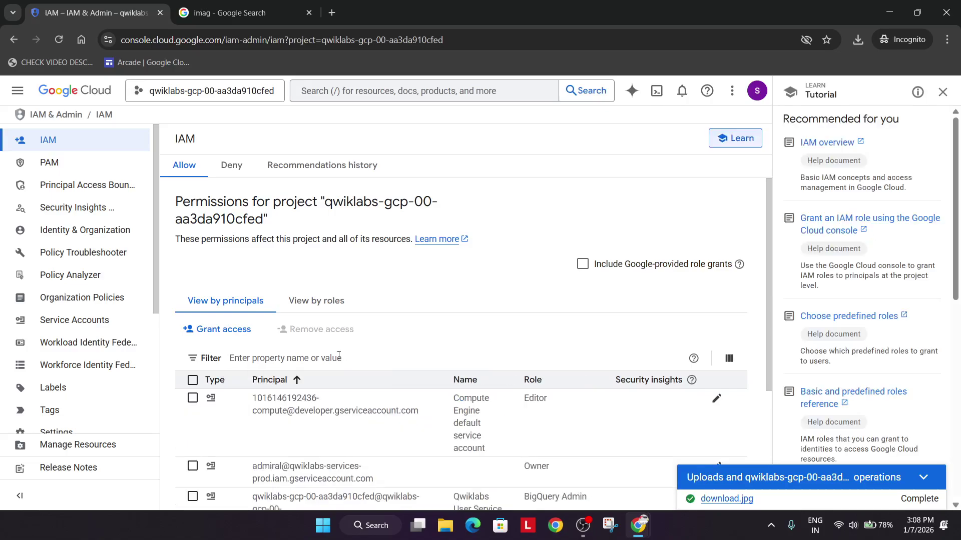
{"action": "left_click", "coordinate": [327, 359]}
{"action": "key", "text": "ctrl+v"}
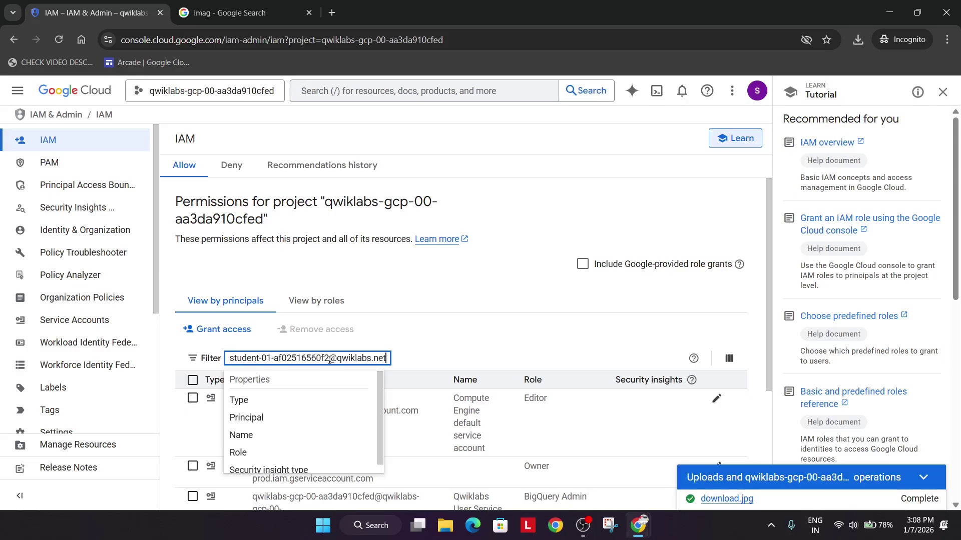
{"action": "left_click", "coordinate": [248, 401]}
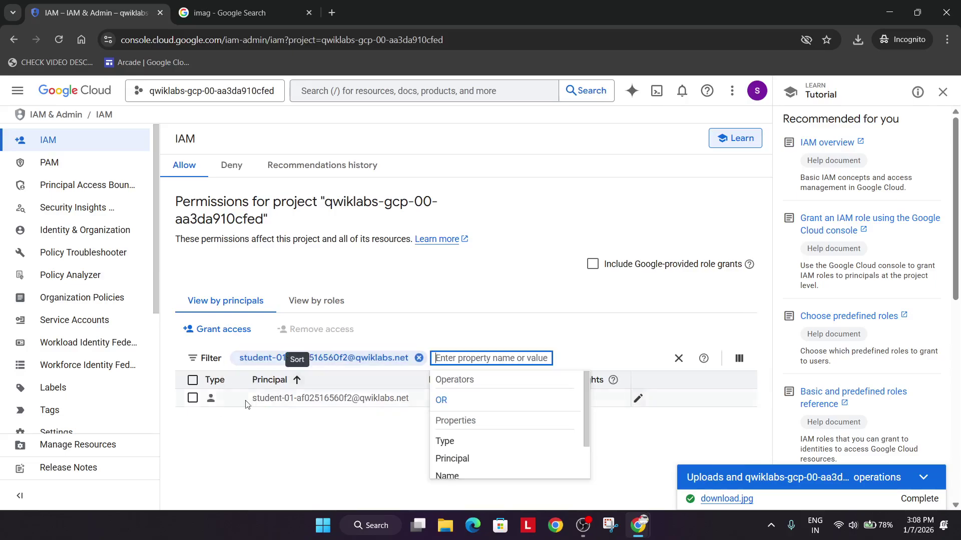
{"action": "left_click", "coordinate": [193, 399]}
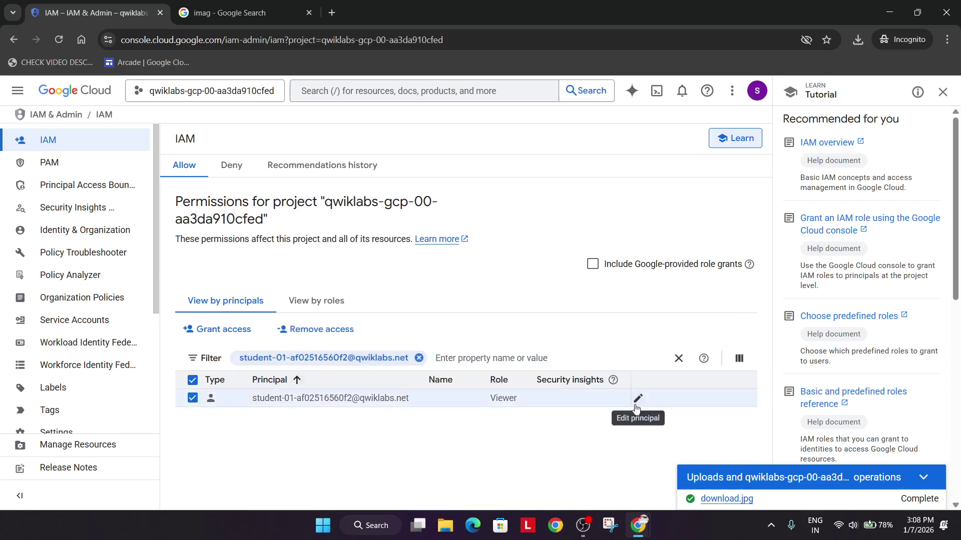
{"action": "left_click", "coordinate": [315, 330]}
{"action": "left_click", "coordinate": [634, 333]}
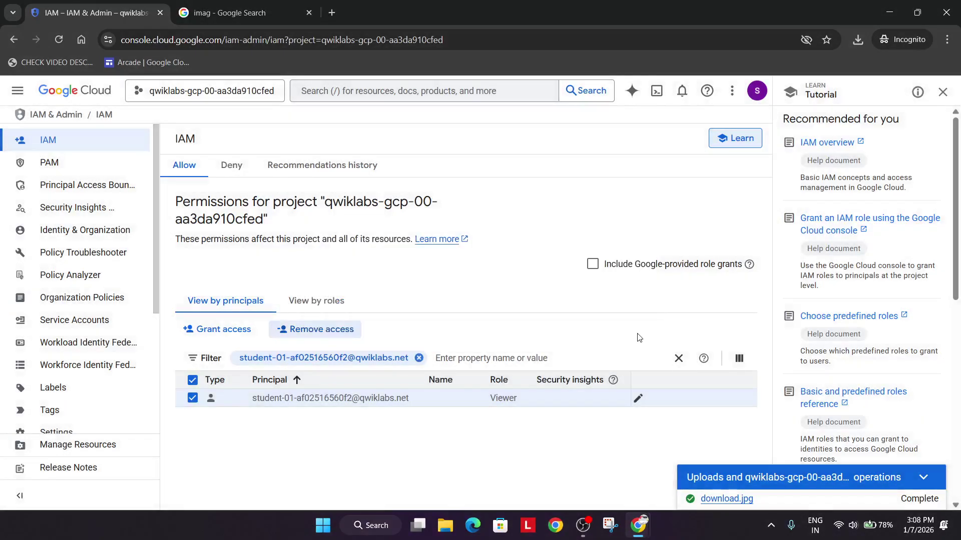
Step: In Skills Boost, check progress on the Remove project access and storage checkpoints, then close the summary
{"action": "key", "text": "alt+Tab"}
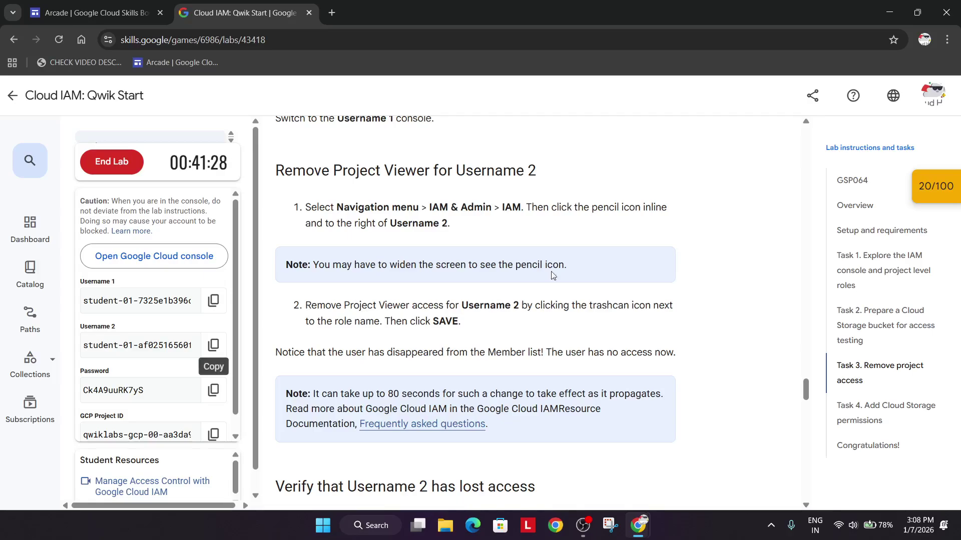
{"action": "scroll", "coordinate": [530, 344], "scroll_direction": "down", "scroll_amount": 5}
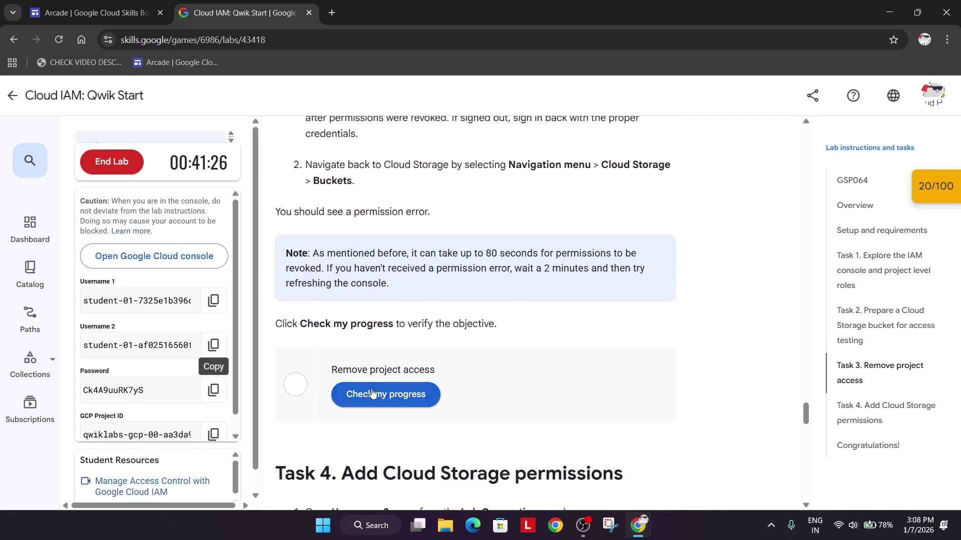
{"action": "left_click", "coordinate": [372, 393]}
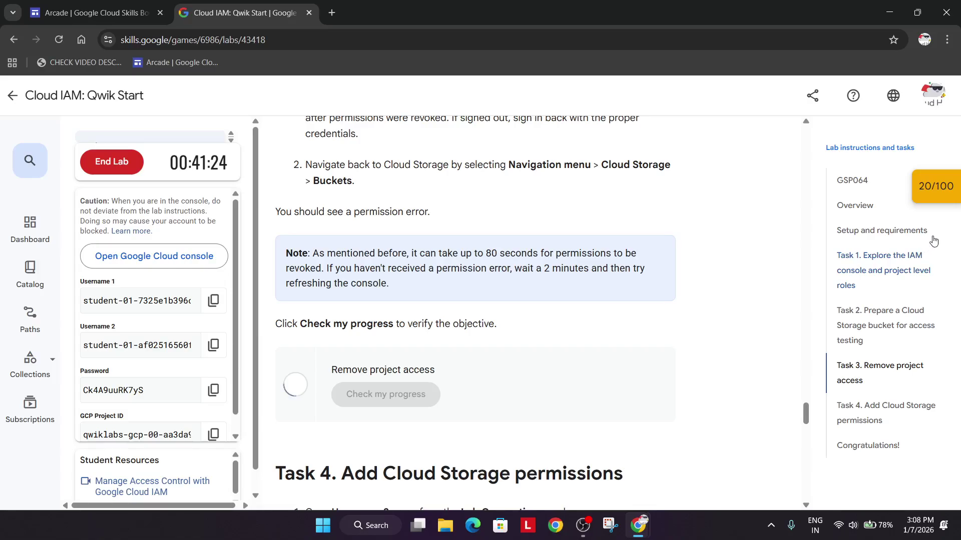
{"action": "left_click", "coordinate": [824, 269]}
{"action": "left_click", "coordinate": [834, 302]}
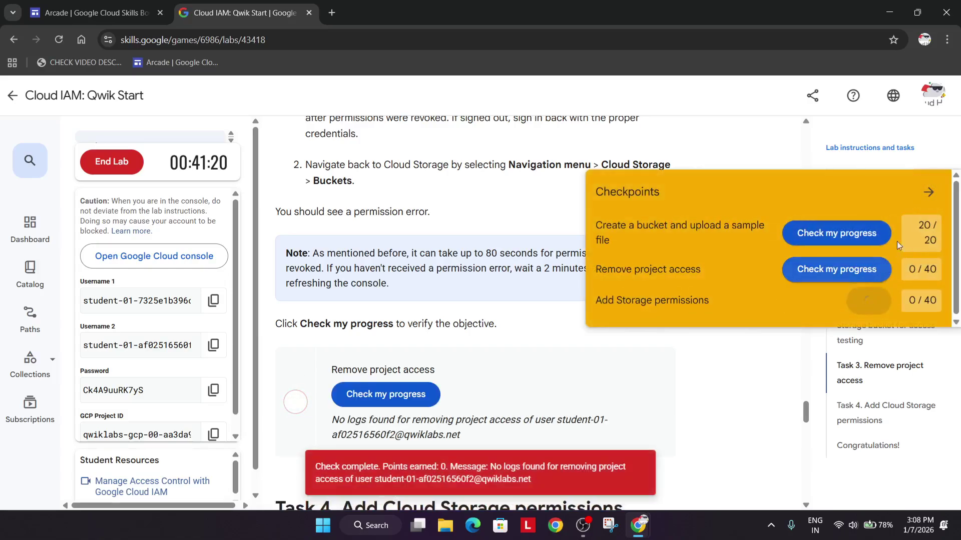
{"action": "left_click", "coordinate": [372, 392]}
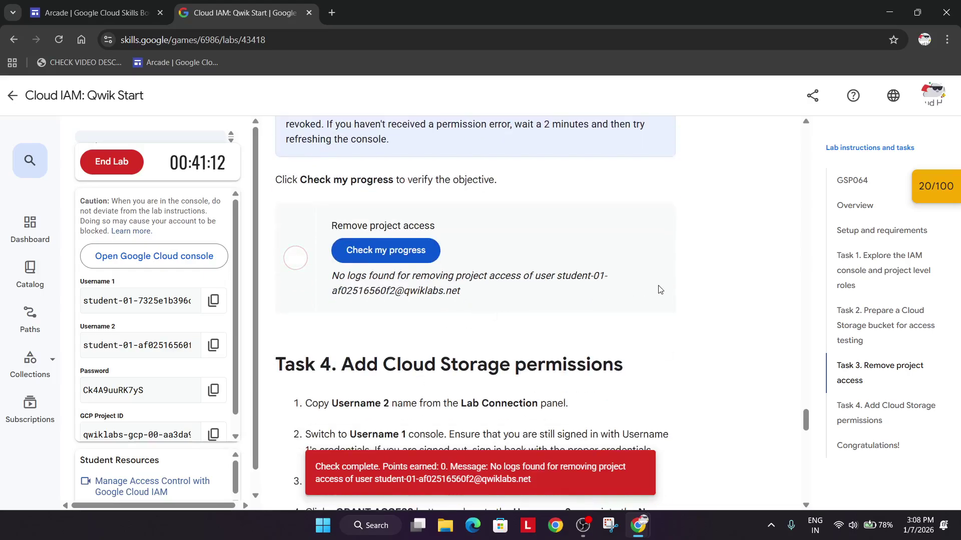
{"action": "scroll", "coordinate": [658, 288], "scroll_direction": "up", "scroll_amount": 2}
{"action": "scroll", "coordinate": [658, 291], "scroll_direction": "down", "scroll_amount": 2}
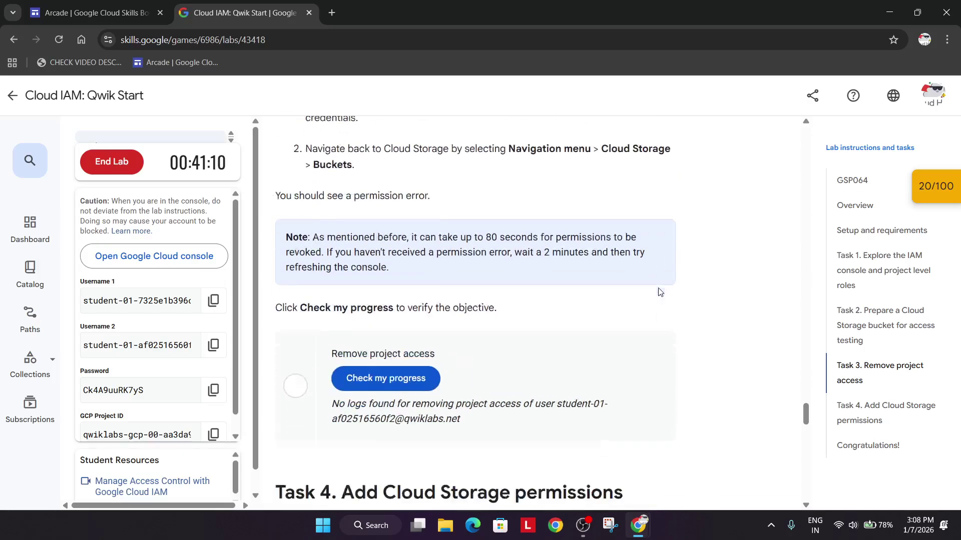
{"action": "scroll", "coordinate": [658, 291], "scroll_direction": "down", "scroll_amount": 3}
{"action": "scroll", "coordinate": [658, 291], "scroll_direction": "down", "scroll_amount": 3}
{"action": "scroll", "coordinate": [658, 290], "scroll_direction": "down", "scroll_amount": 3}
{"action": "scroll", "coordinate": [659, 289], "scroll_direction": "down", "scroll_amount": 3}
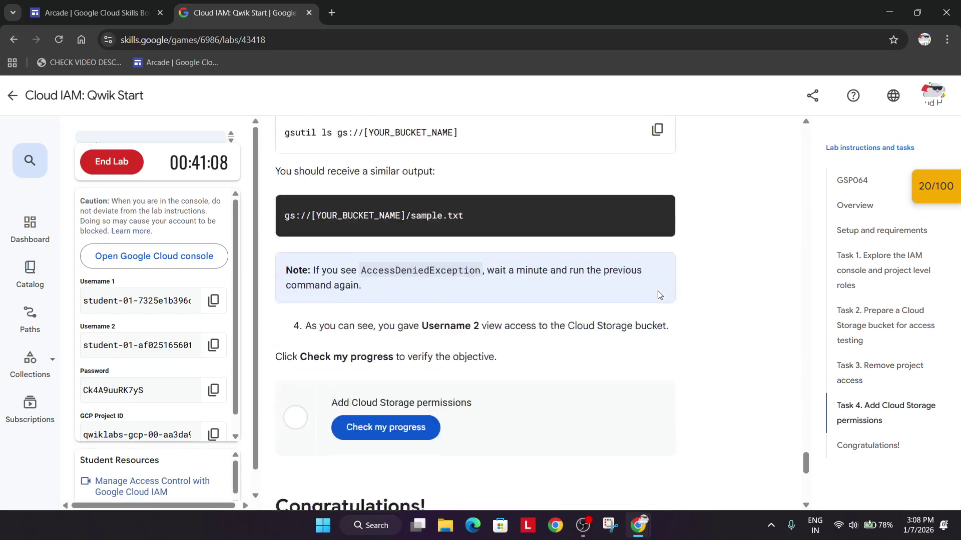
{"action": "scroll", "coordinate": [658, 289], "scroll_direction": "down", "scroll_amount": 2}
{"action": "scroll", "coordinate": [658, 290], "scroll_direction": "up", "scroll_amount": 4}
{"action": "scroll", "coordinate": [537, 328], "scroll_direction": "up", "scroll_amount": 1}
{"action": "scroll", "coordinate": [537, 328], "scroll_direction": "up", "scroll_amount": 2}
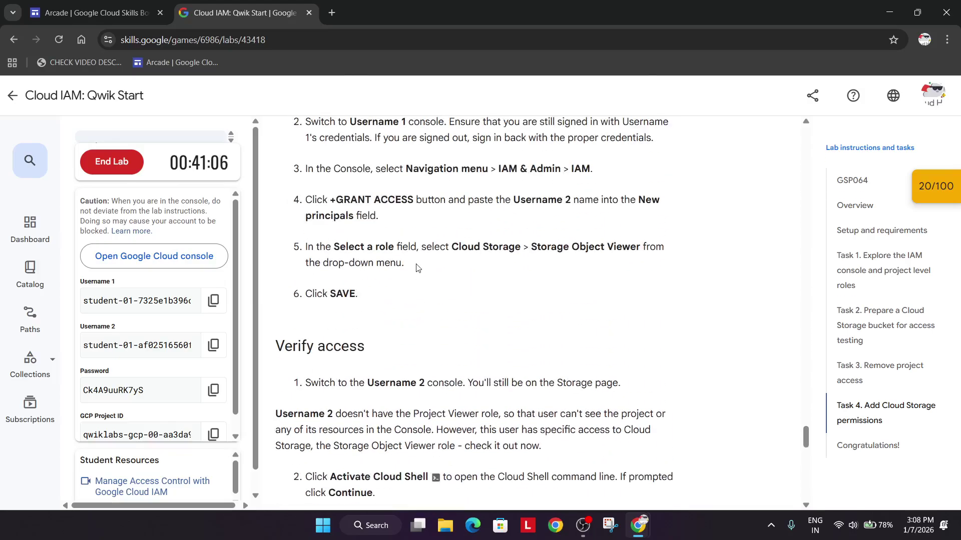
{"action": "scroll", "coordinate": [438, 264], "scroll_direction": "up", "scroll_amount": 3}
{"action": "scroll", "coordinate": [421, 315], "scroll_direction": "up", "scroll_amount": 3}
Step: Re-run the Remove project access check and copy the Username 2 name
{"action": "left_click", "coordinate": [395, 379]}
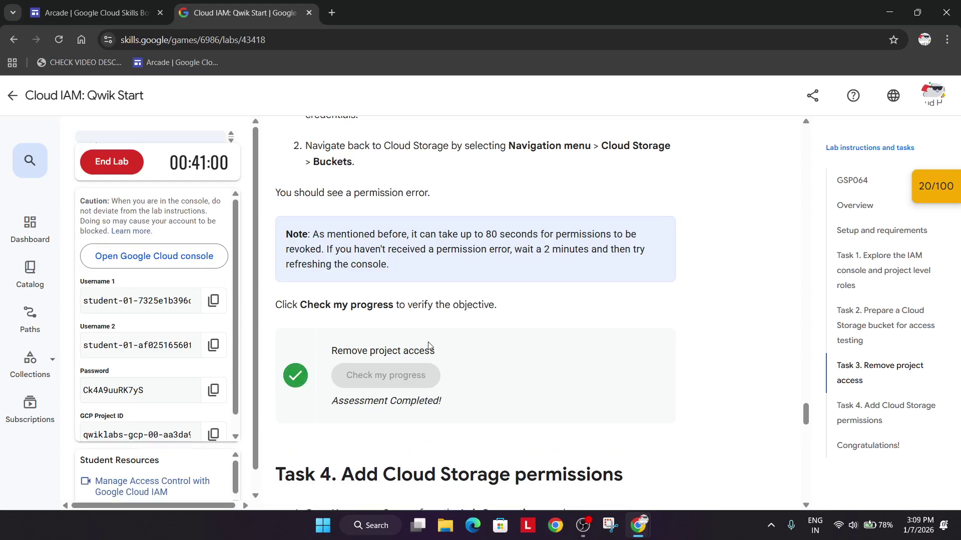
{"action": "scroll", "coordinate": [429, 346], "scroll_direction": "down", "scroll_amount": 3}
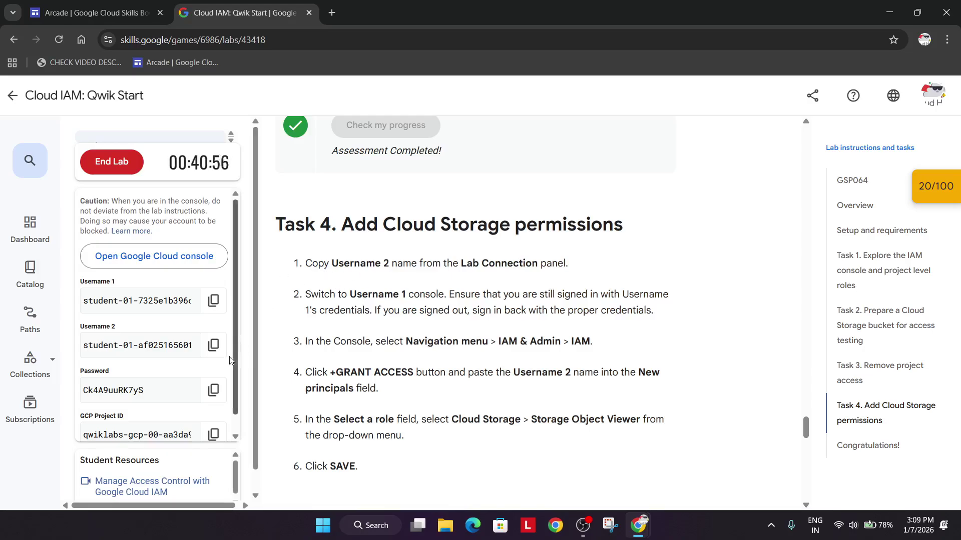
{"action": "left_click", "coordinate": [213, 344]}
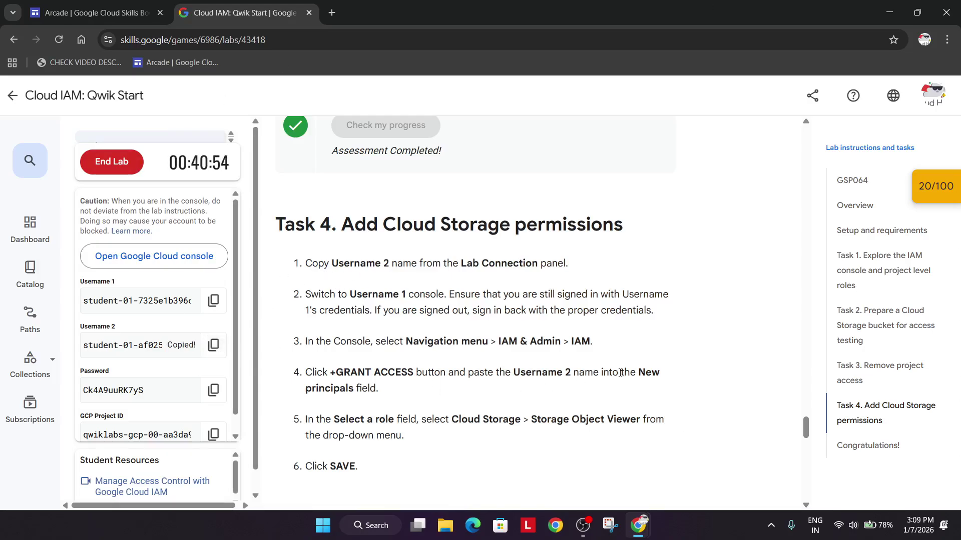
{"action": "key", "text": "alt+Tab"}
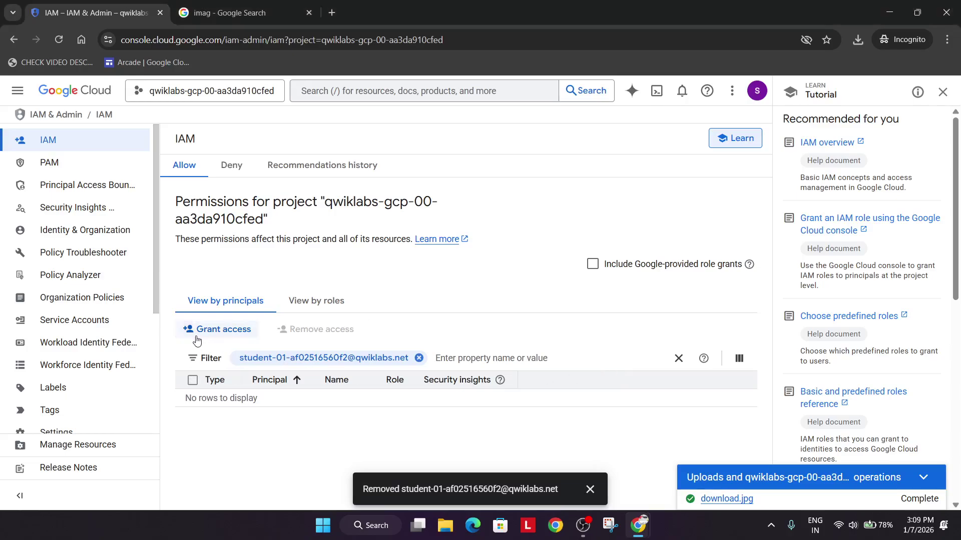
Step: Start a new IAM access grant with Username 2 pasted as the new principal
{"action": "left_click", "coordinate": [217, 329]}
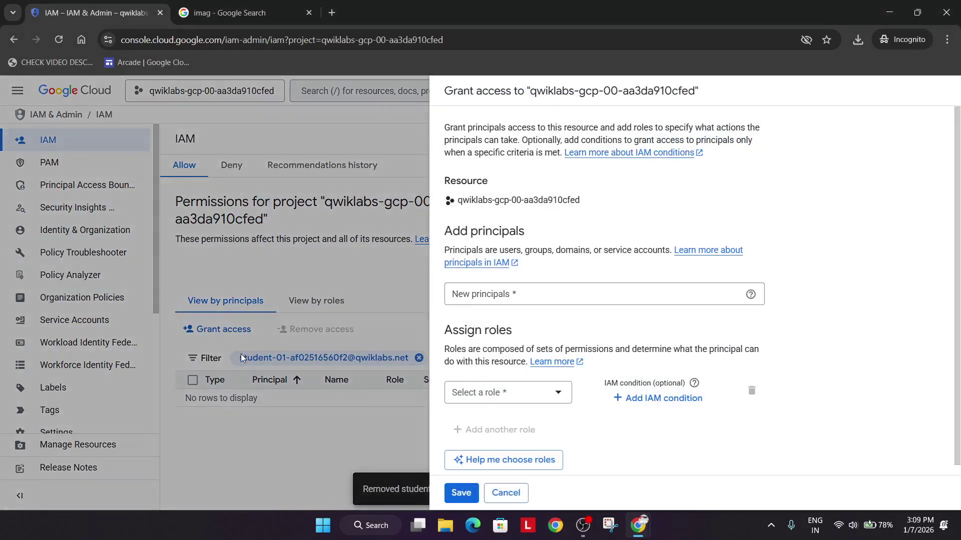
{"action": "left_click", "coordinate": [643, 294]}
{"action": "key", "text": "ctrl+v"}
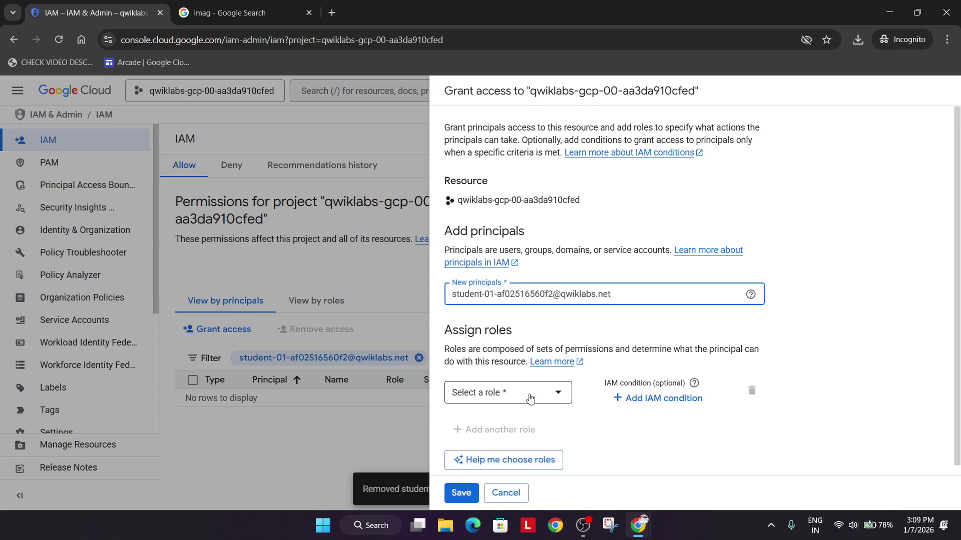
{"action": "left_click", "coordinate": [530, 394]}
{"action": "scroll", "coordinate": [529, 323], "scroll_direction": "down", "scroll_amount": 2}
{"action": "scroll", "coordinate": [530, 324], "scroll_direction": "down", "scroll_amount": 3}
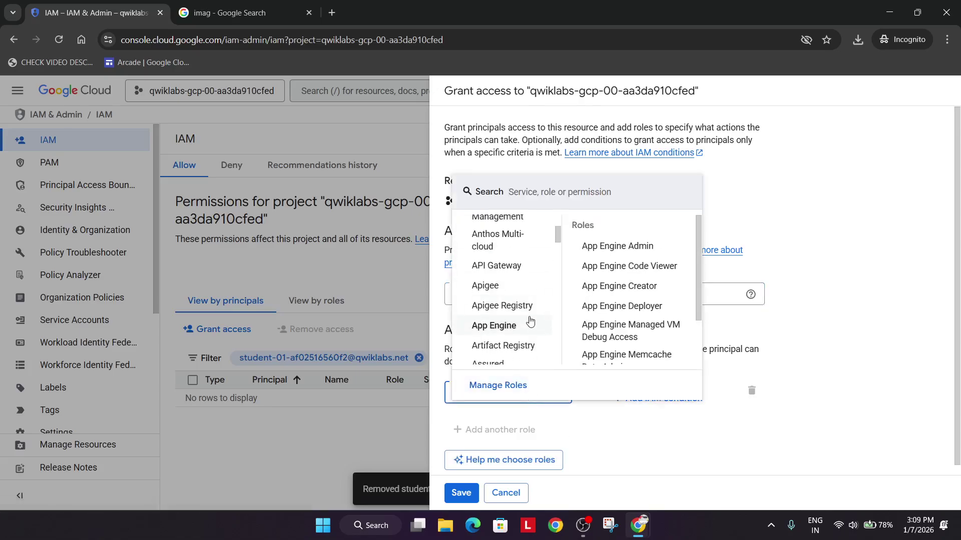
{"action": "scroll", "coordinate": [529, 323], "scroll_direction": "down", "scroll_amount": 1}
Step: Give the principal the Storage Object Viewer role, copied from the lab instructions, and save
{"action": "key", "text": "alt+Tab"}
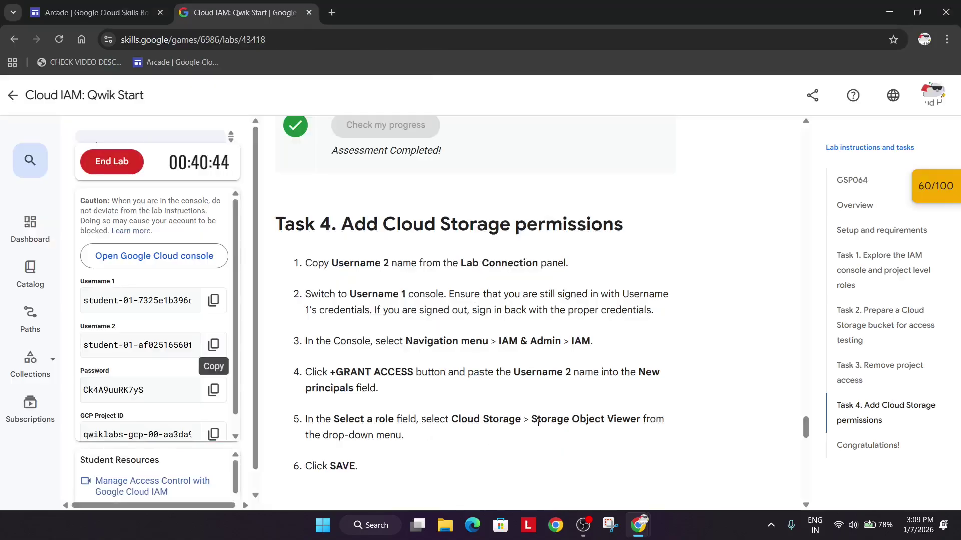
{"action": "left_click_drag", "start_coordinate": [530, 418], "coordinate": [640, 431]}
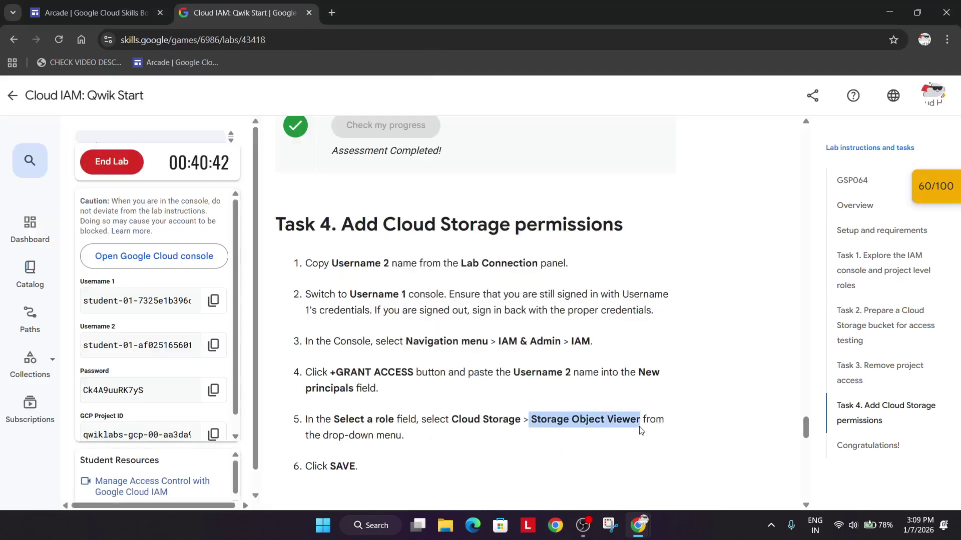
{"action": "key", "text": "ctrl+c"}
{"action": "key", "text": "alt+Tab"}
{"action": "key", "text": "ctrl+v"}
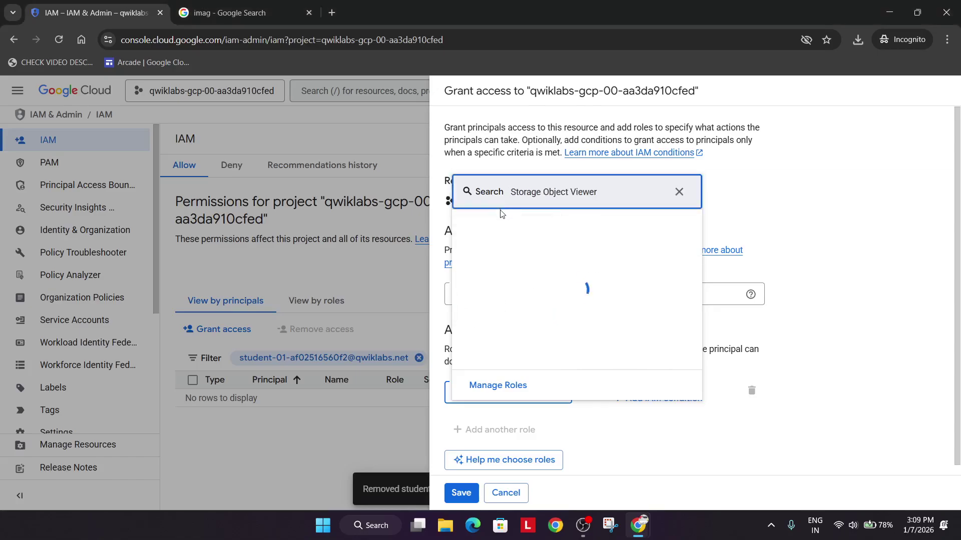
{"action": "left_click", "coordinate": [554, 247]}
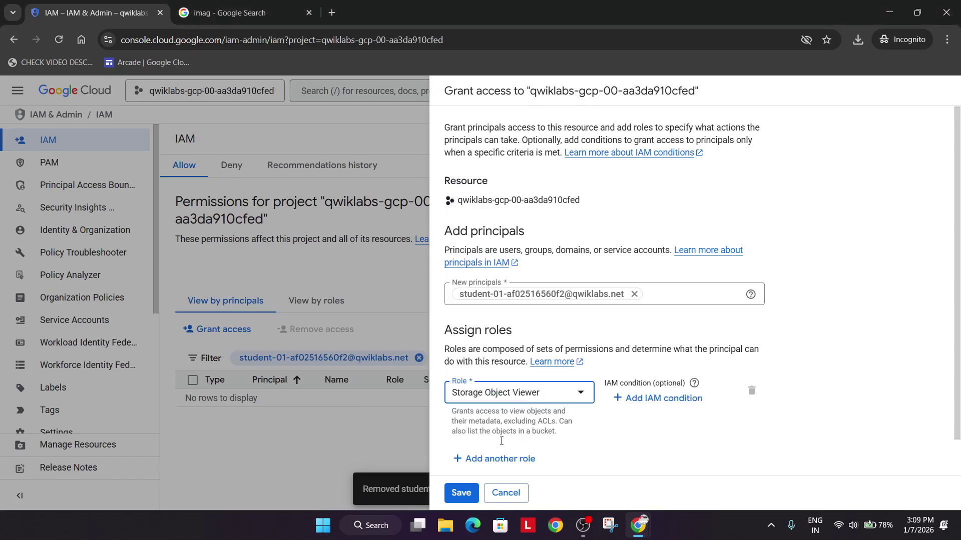
{"action": "left_click", "coordinate": [463, 494]}
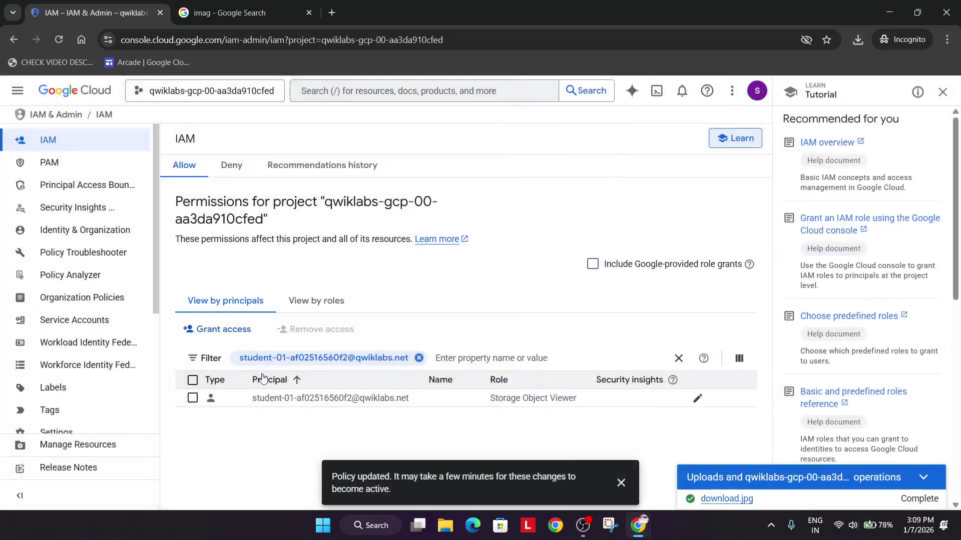
Step: Re-run the Add Cloud Storage permissions check until it shows Assessment Completed
{"action": "key", "text": "alt+Tab"}
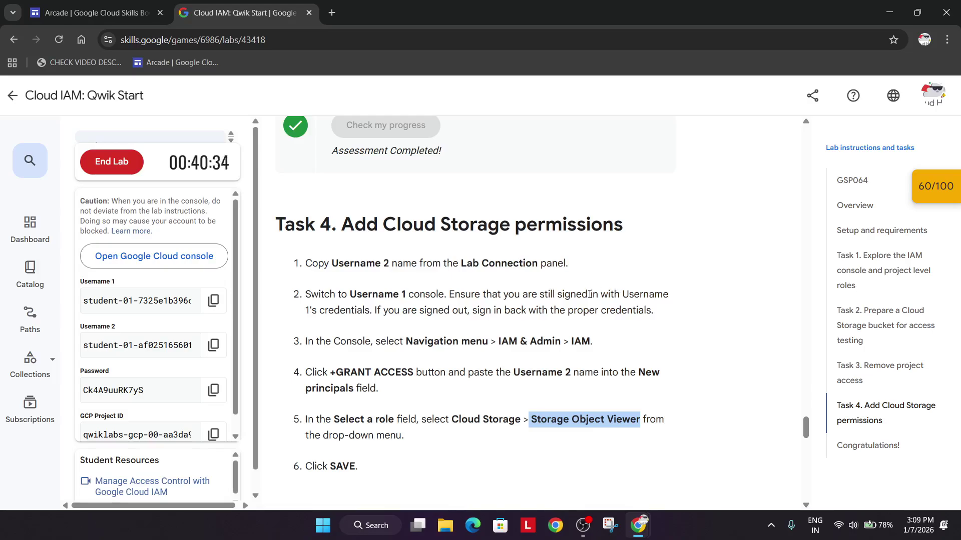
{"action": "scroll", "coordinate": [589, 295], "scroll_direction": "down", "scroll_amount": 2}
{"action": "scroll", "coordinate": [589, 295], "scroll_direction": "down", "scroll_amount": 1}
{"action": "scroll", "coordinate": [589, 295], "scroll_direction": "down", "scroll_amount": 1}
{"action": "scroll", "coordinate": [589, 295], "scroll_direction": "down", "scroll_amount": 1}
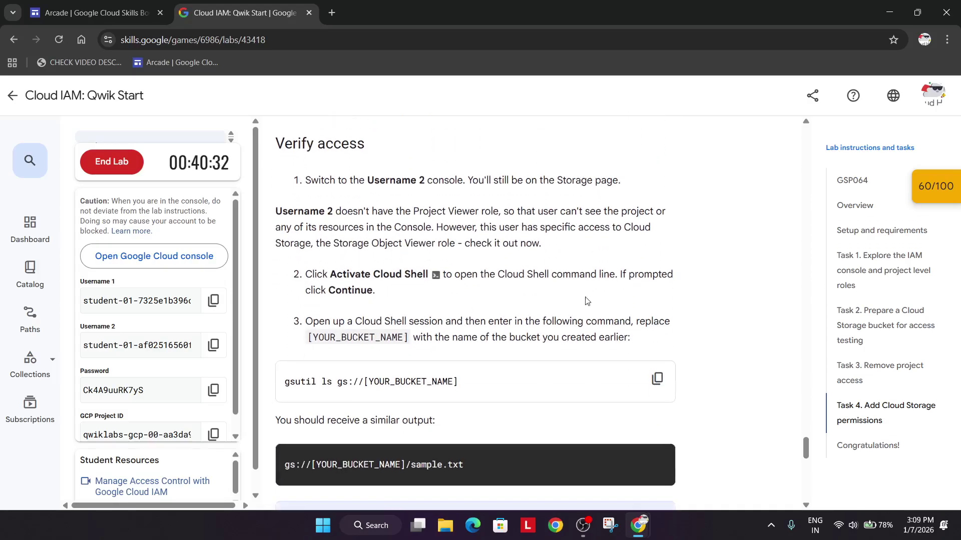
{"action": "scroll", "coordinate": [395, 382], "scroll_direction": "down", "scroll_amount": 3}
{"action": "scroll", "coordinate": [395, 381], "scroll_direction": "down", "scroll_amount": 1}
{"action": "scroll", "coordinate": [395, 381], "scroll_direction": "down", "scroll_amount": 1}
{"action": "left_click", "coordinate": [395, 380]}
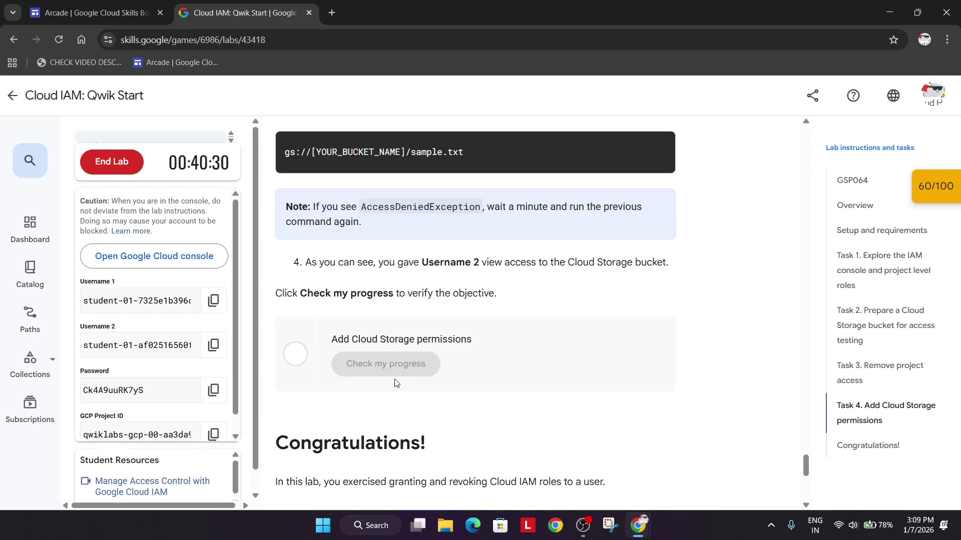
{"action": "scroll", "coordinate": [610, 322], "scroll_direction": "up", "scroll_amount": 2}
{"action": "scroll", "coordinate": [610, 324], "scroll_direction": "up", "scroll_amount": 3}
{"action": "scroll", "coordinate": [610, 326], "scroll_direction": "down", "scroll_amount": 5}
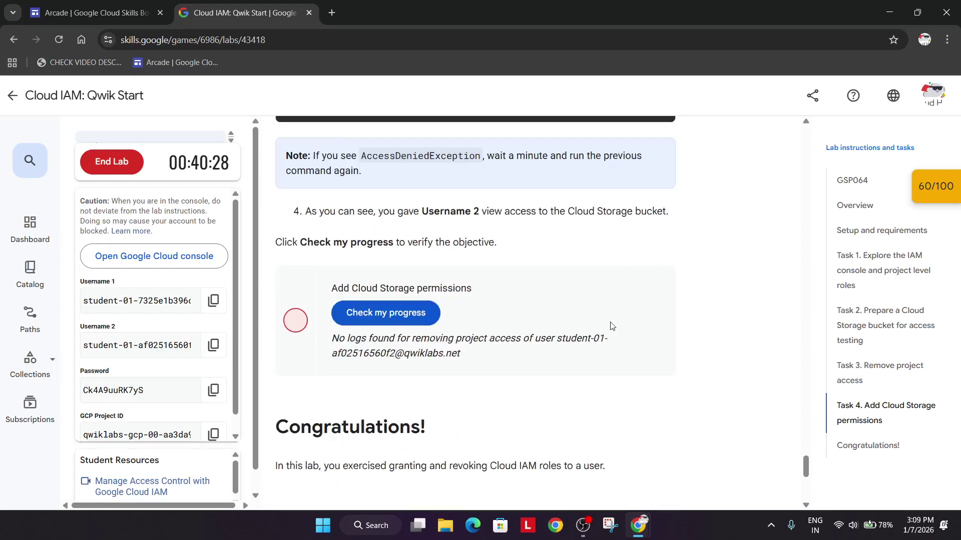
{"action": "left_click", "coordinate": [417, 323]}
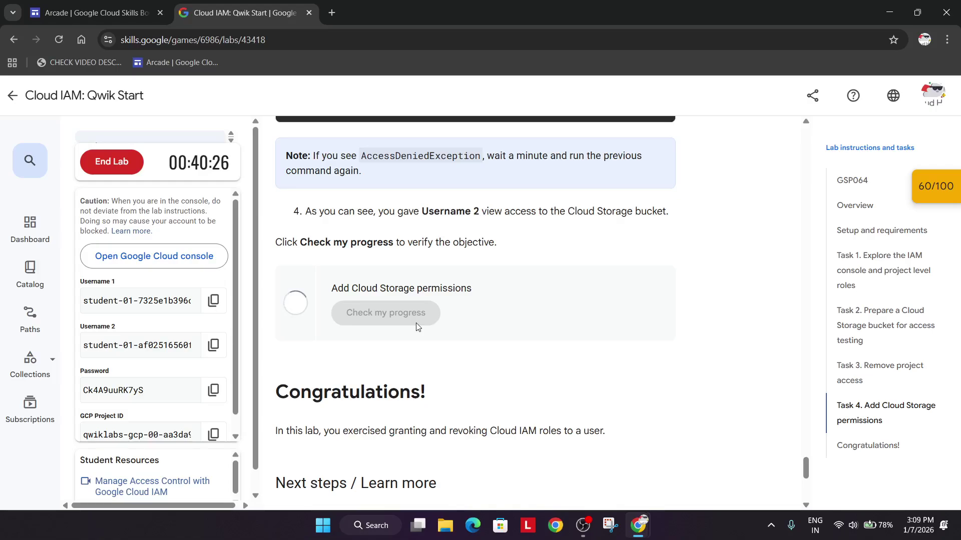
{"action": "left_click", "coordinate": [417, 324]}
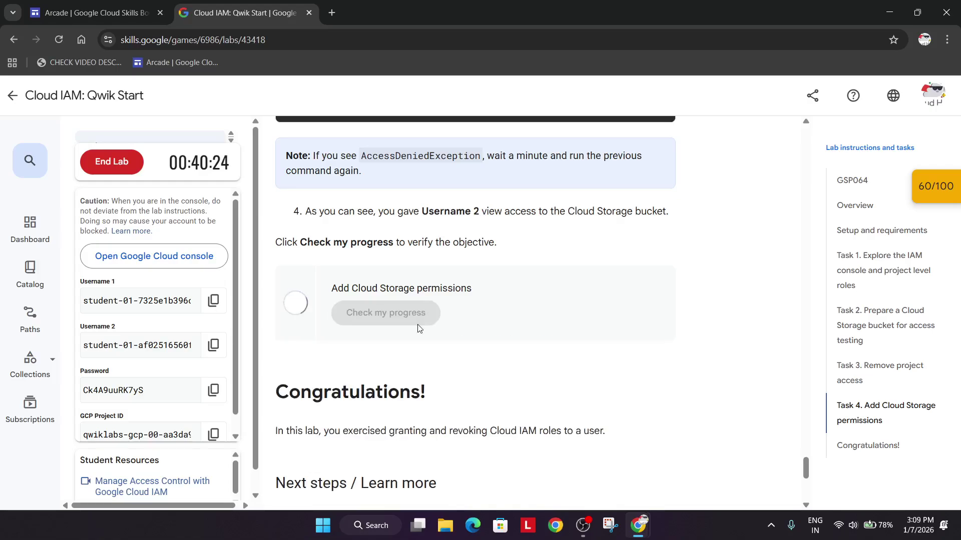
{"action": "scroll", "coordinate": [482, 327], "scroll_direction": "up", "scroll_amount": 2}
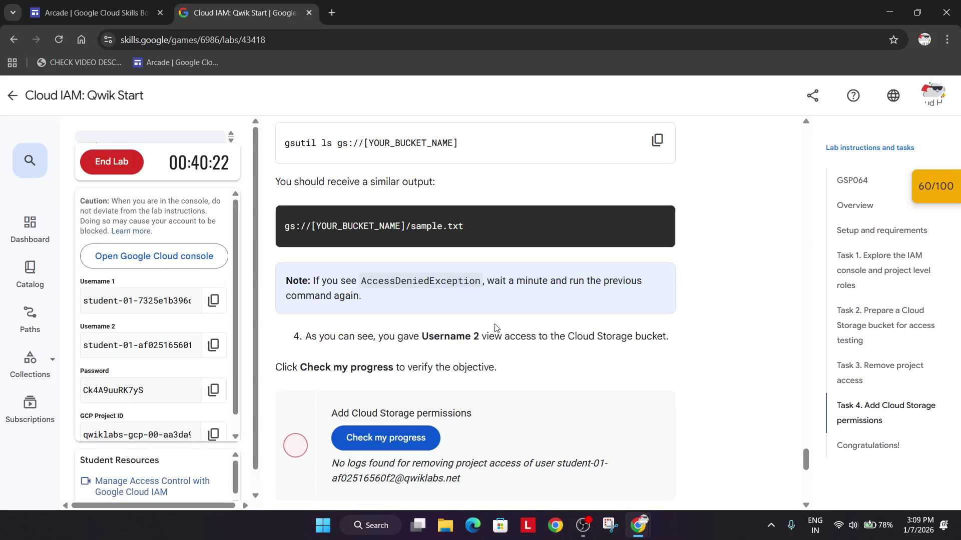
{"action": "key", "text": "alt+Tab"}
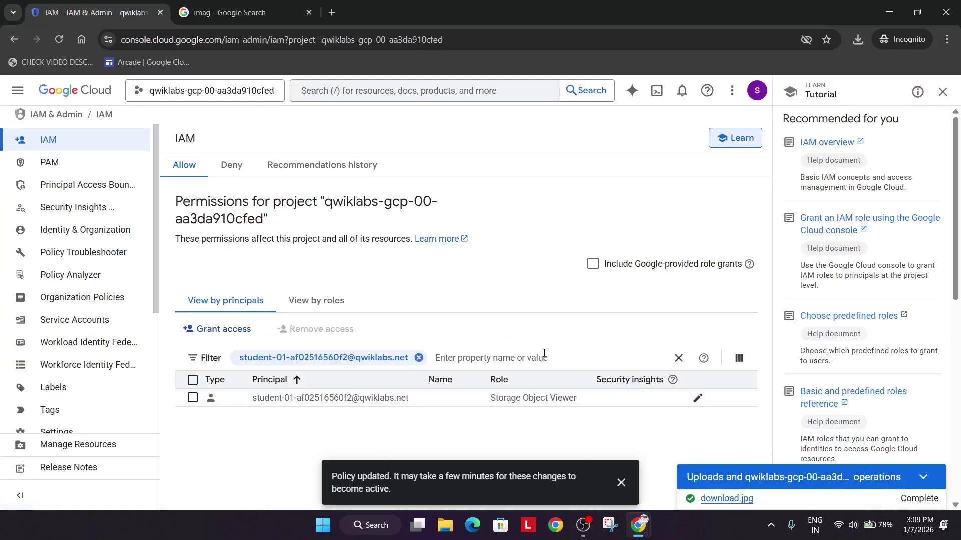
{"action": "key", "text": "alt+Tab"}
{"action": "left_click", "coordinate": [426, 440]}
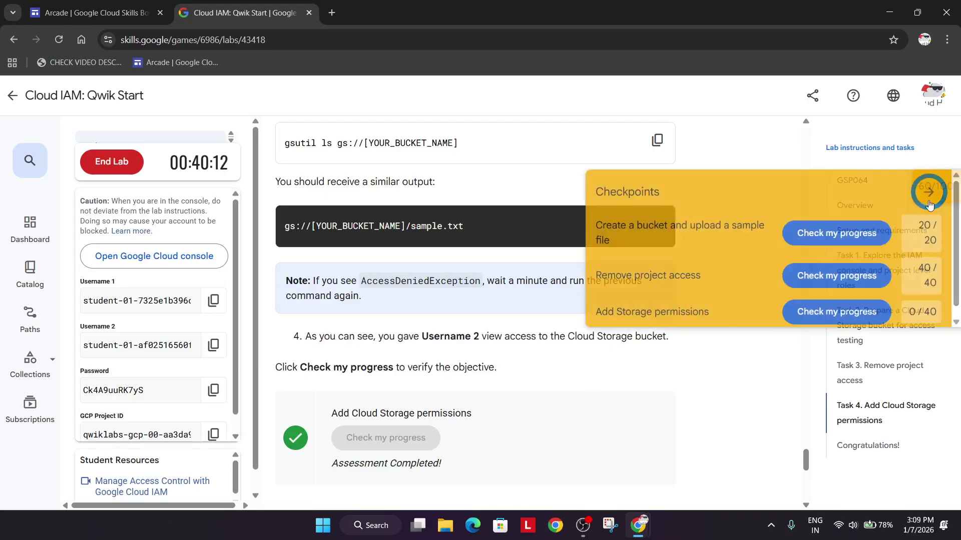
Step: Confirm the lab score reads 100/100 and end the lab
{"action": "left_click", "coordinate": [924, 192]}
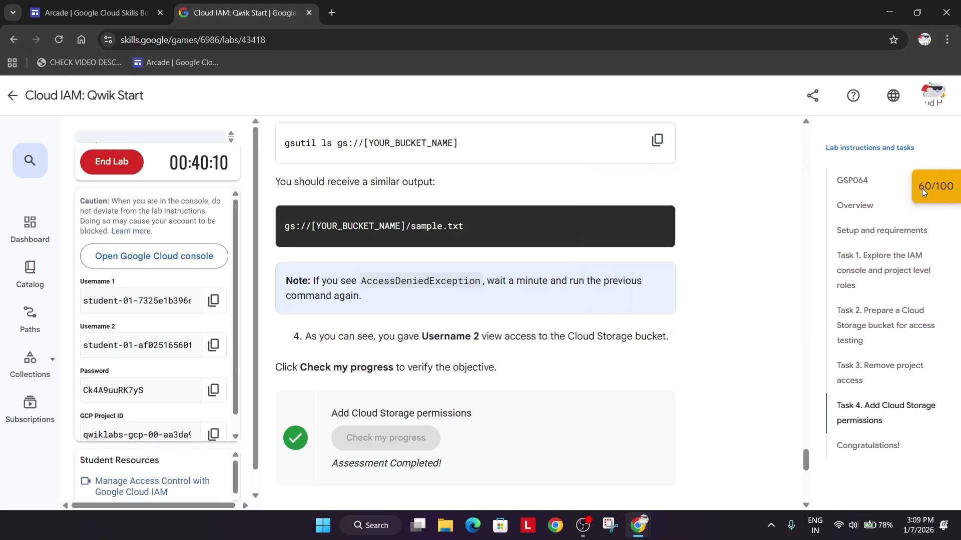
{"action": "left_click", "coordinate": [852, 188]}
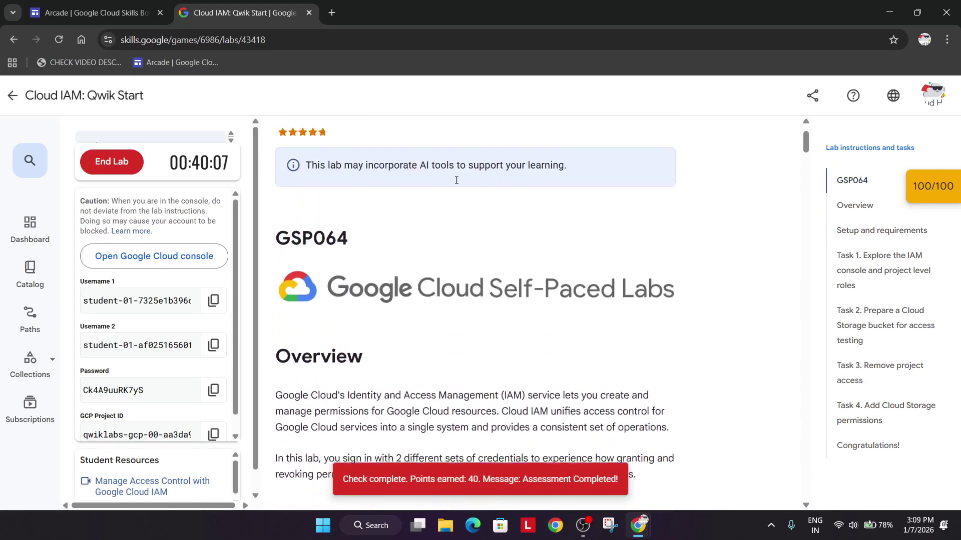
{"action": "left_click", "coordinate": [103, 167]}
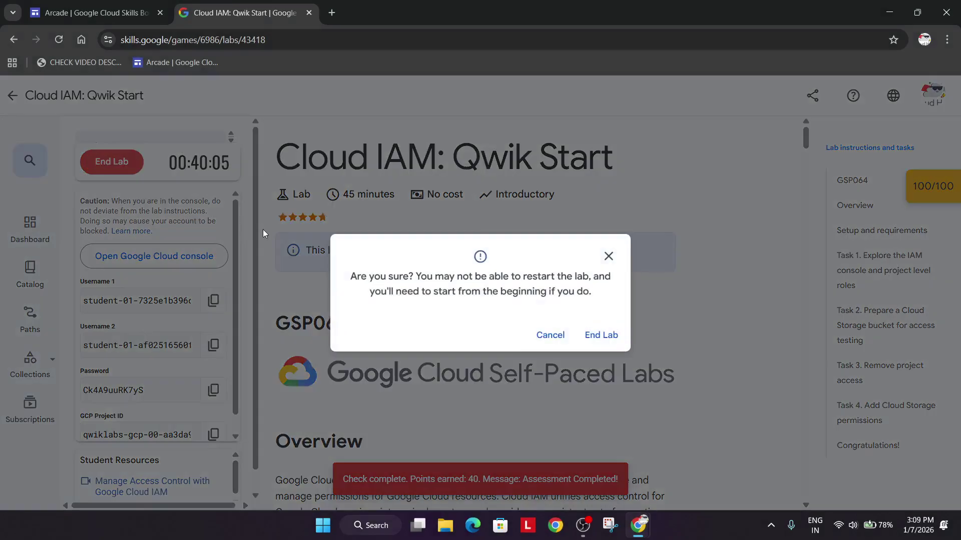